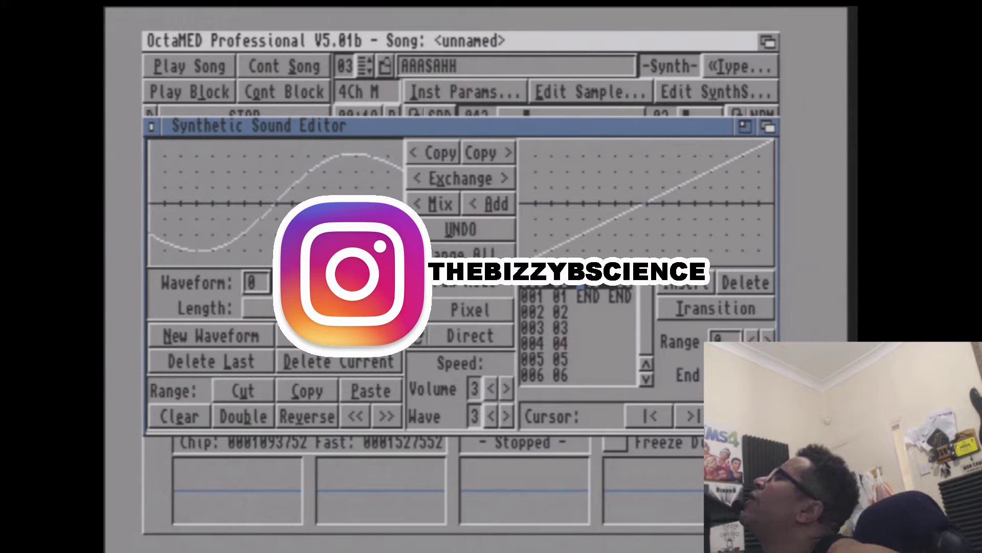
Load the Sine Wave preset, then the Triangle Wave preset, into the left waveform.
right_click(296, 42)
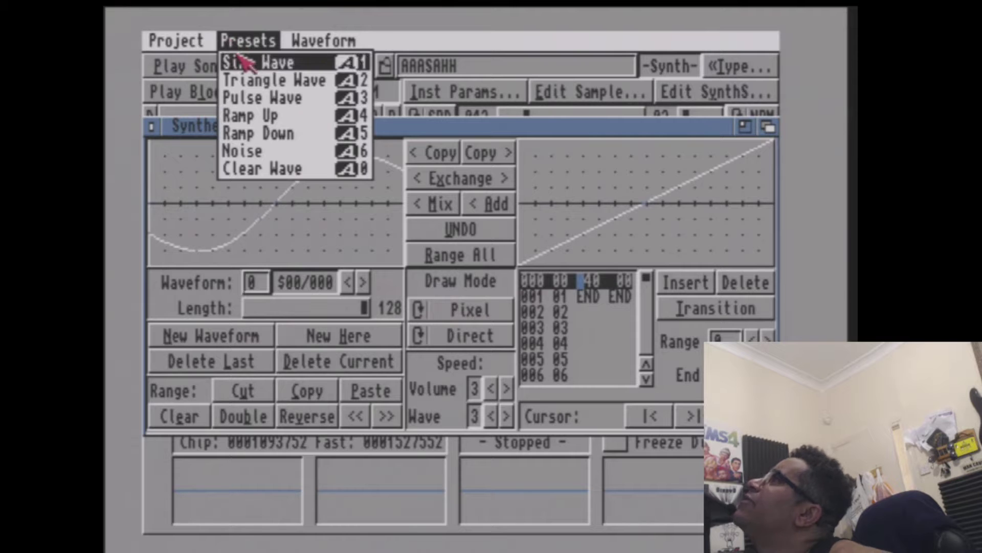
right_click(240, 62)
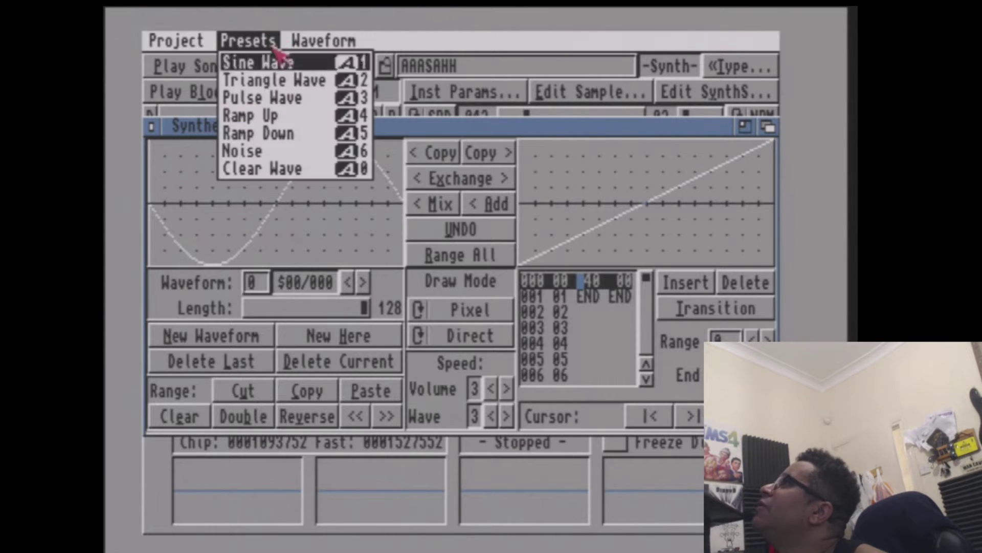
right_click(282, 78)
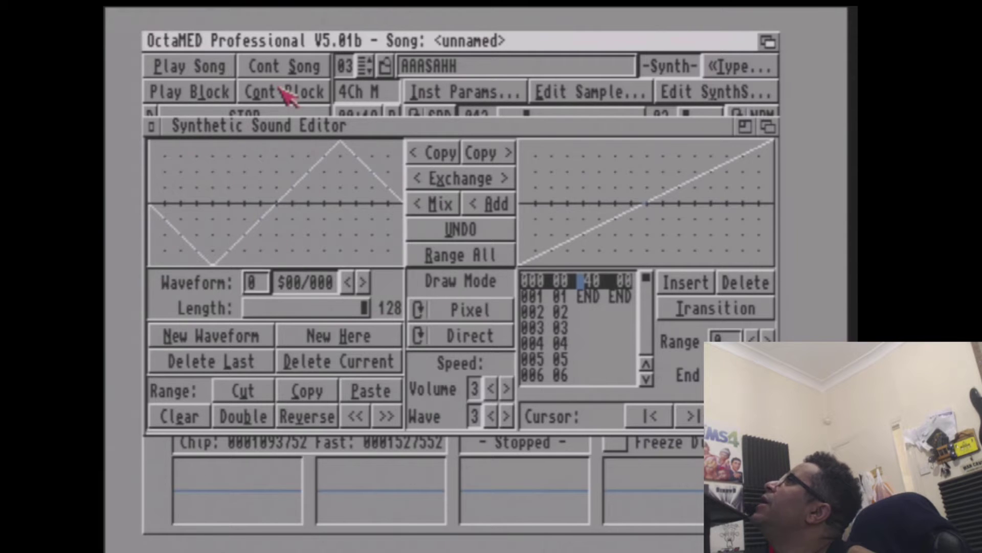
Replace the left waveform with the Ramp Up preset, giving a rising sawtooth.
right_click(327, 39)
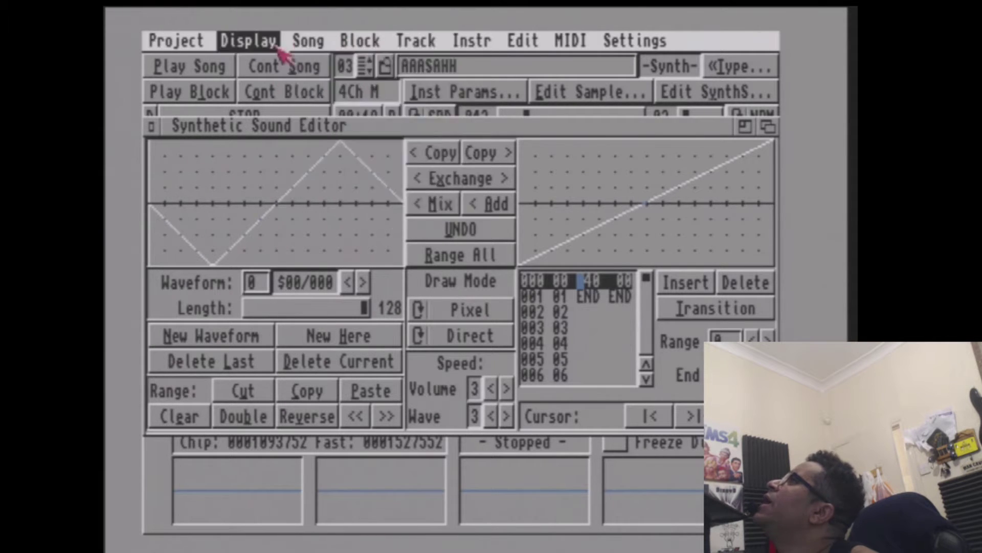
left_click(250, 208)
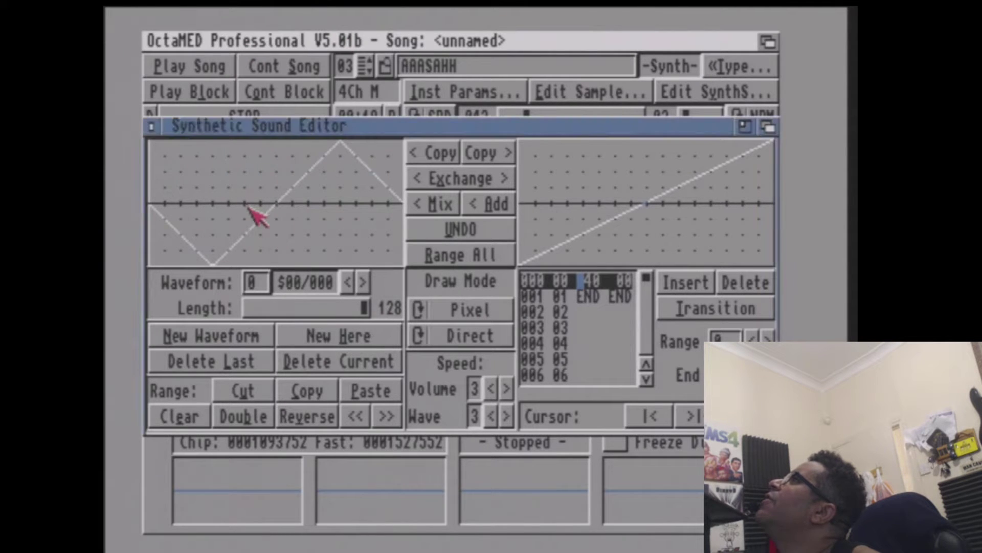
right_click(275, 35)
left_click(286, 114)
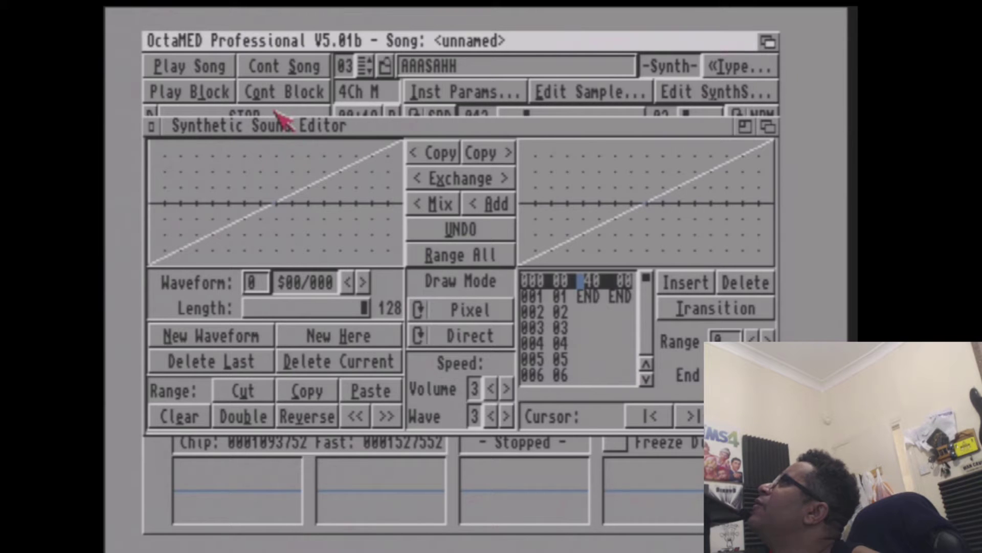
Load Ramp Down, then Sine Wave, into the left waveform and mix it with the right ramp.
right_click(328, 46)
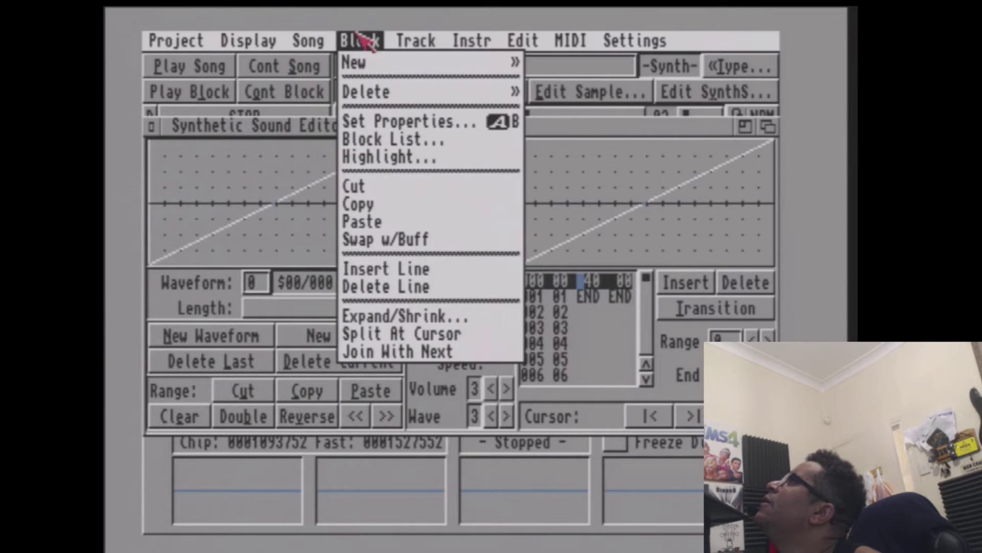
left_click(338, 125)
right_click(353, 41)
mouse_move(248, 40)
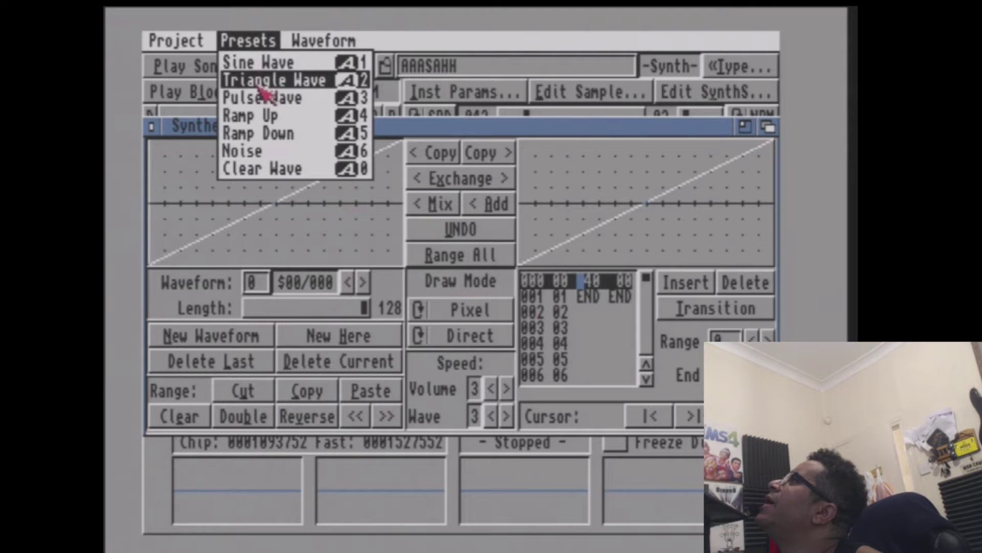
right_click(279, 134)
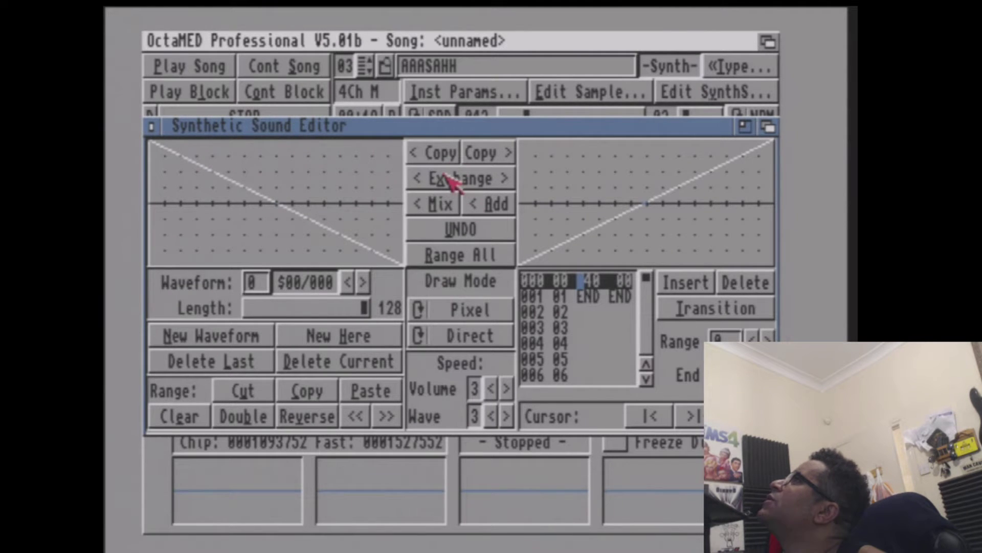
right_click(321, 38)
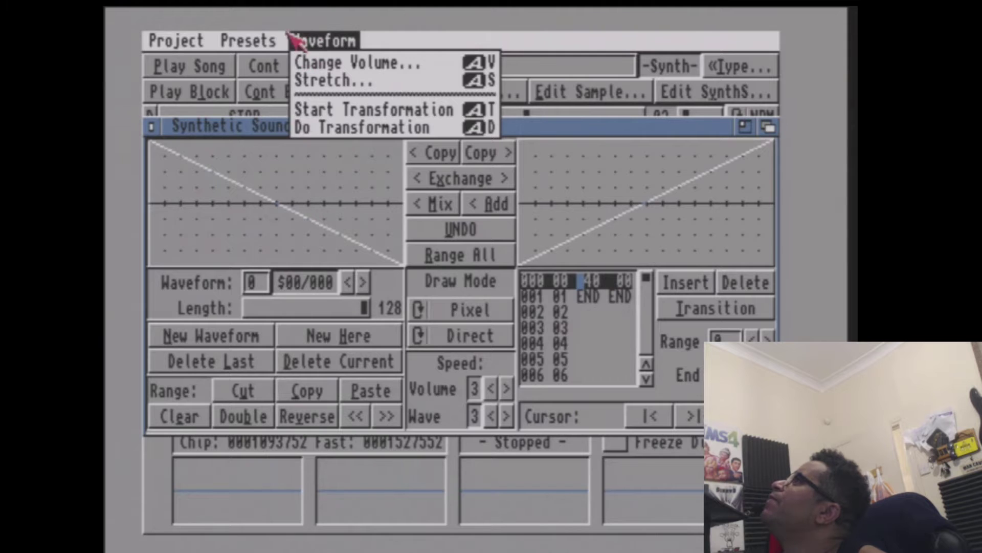
right_click(266, 63)
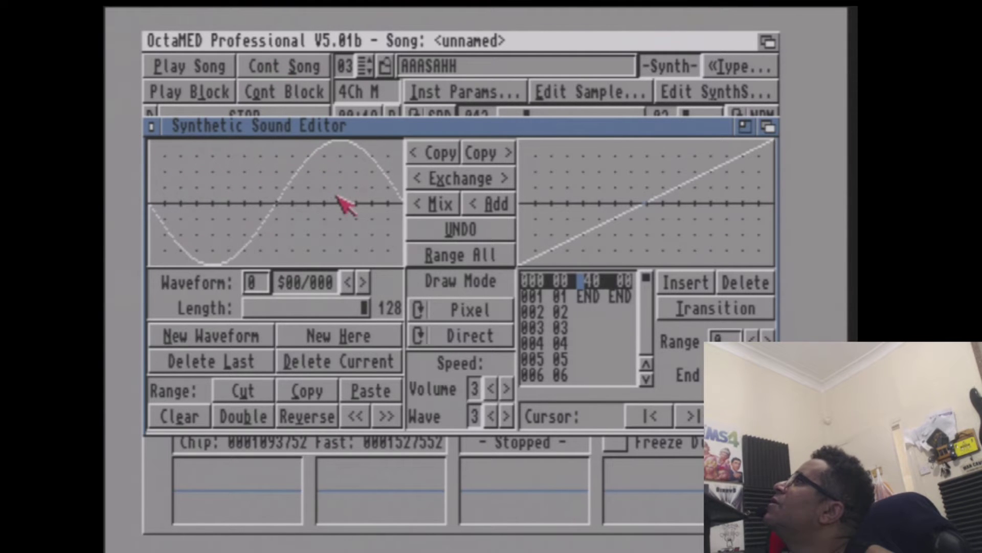
left_click(444, 214)
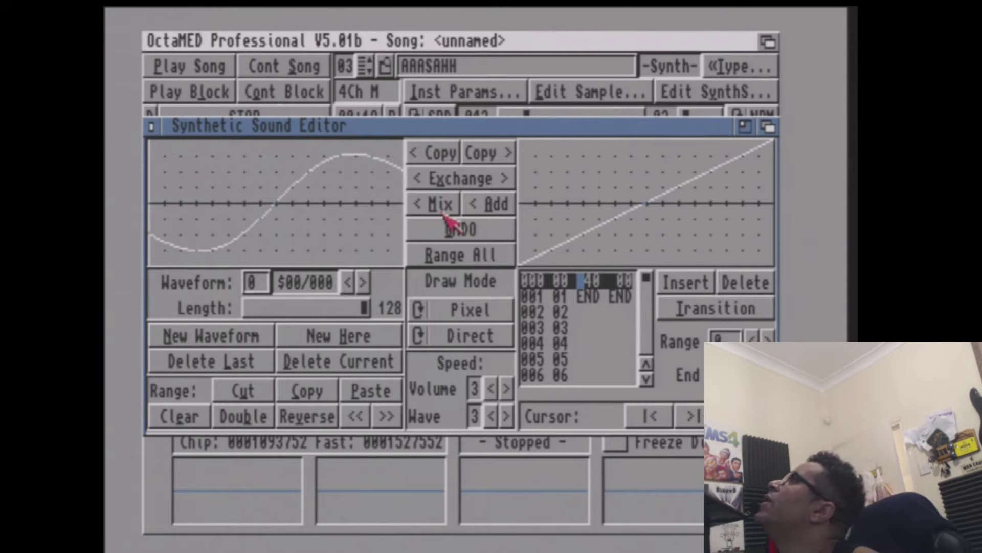
Fill the left waveform with the Noise preset and the right waveform with Sine Wave.
right_click(335, 42)
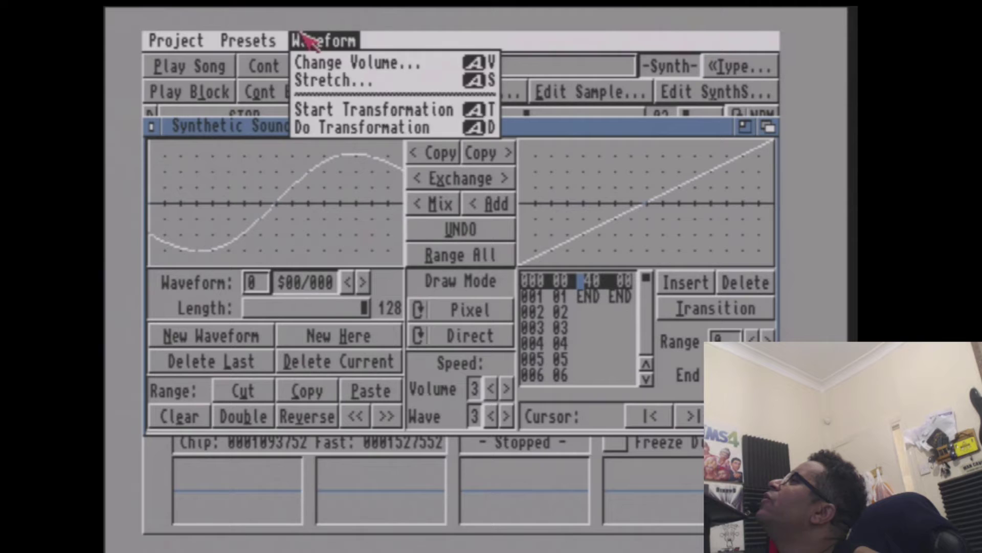
right_click(254, 159)
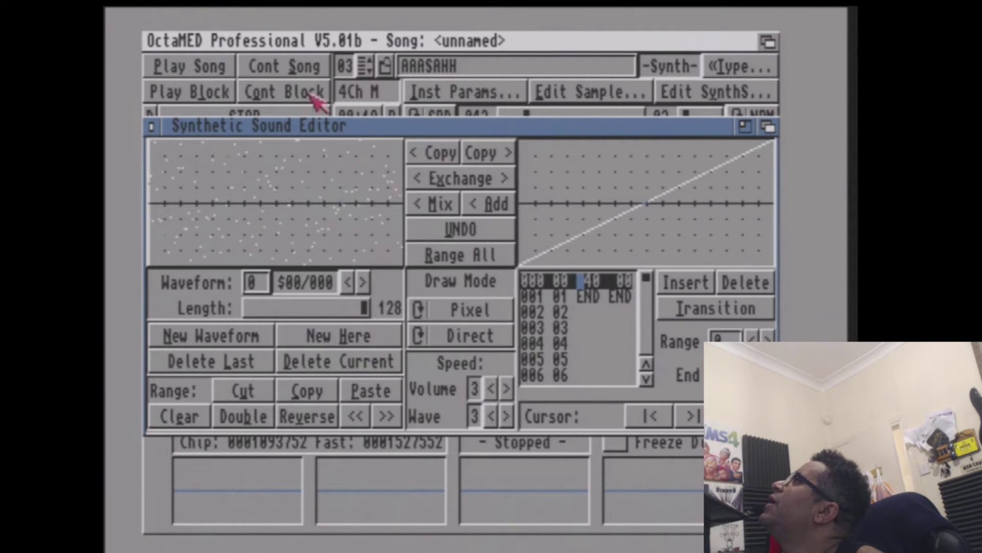
right_click(287, 39)
right_click(279, 60)
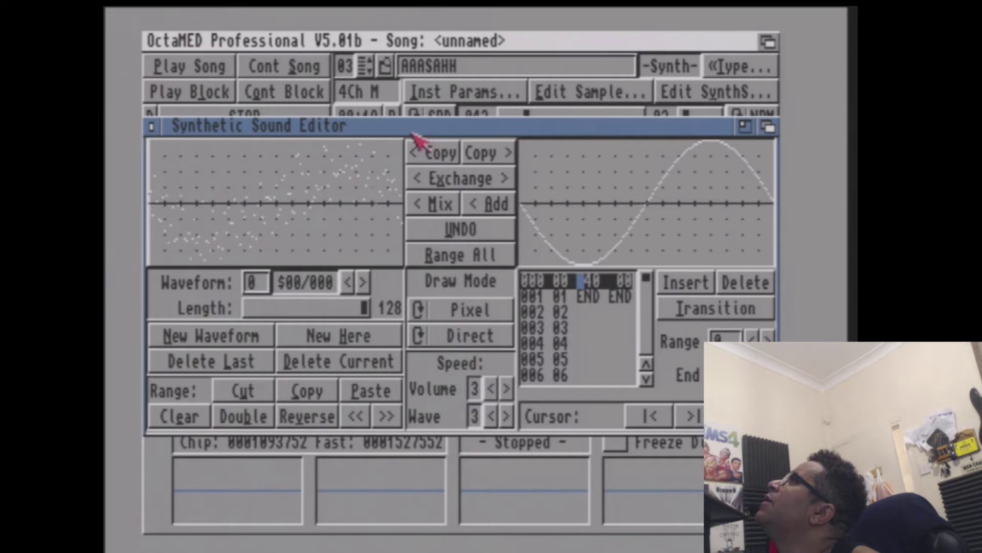
Flatten both the right and left waveforms to silence with the presets.
right_click(323, 36)
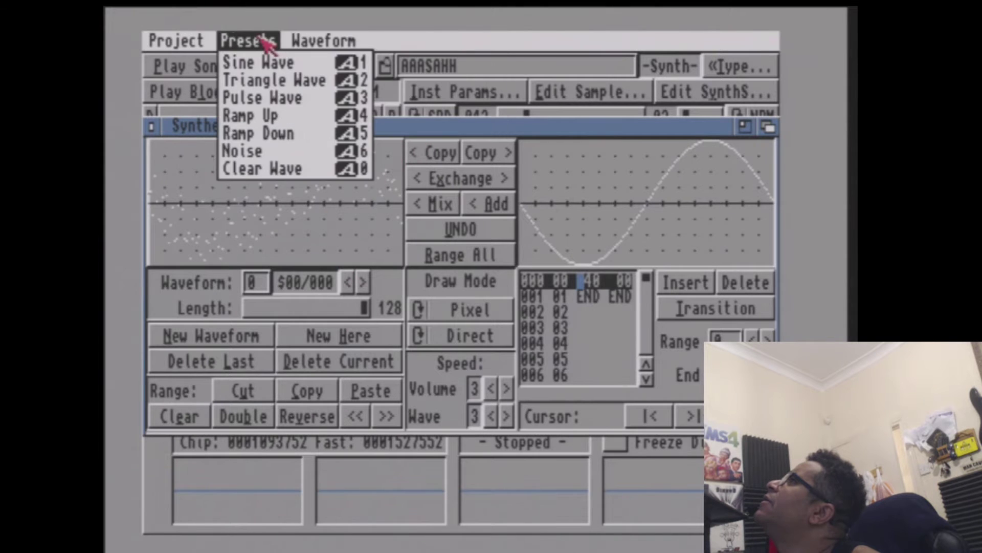
right_click(275, 168)
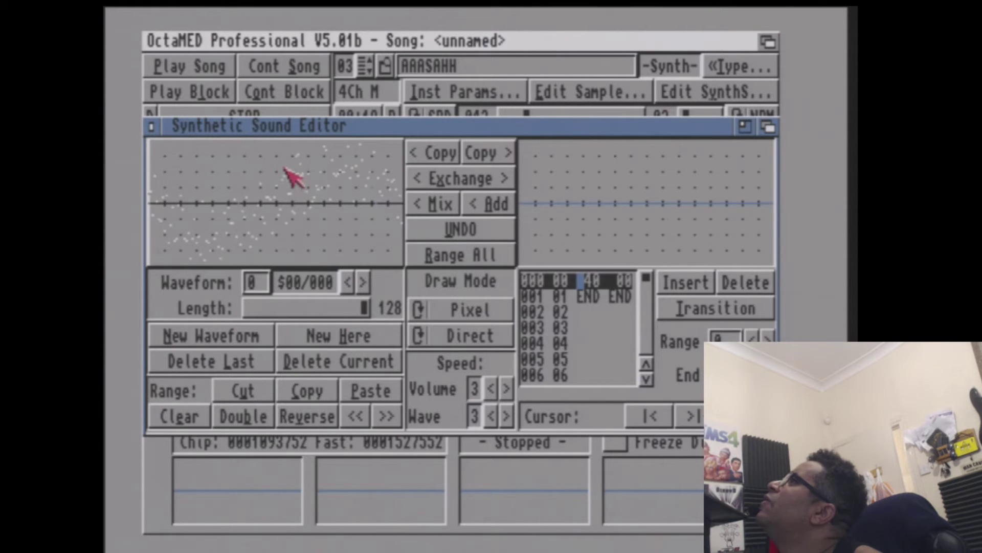
right_click(330, 38)
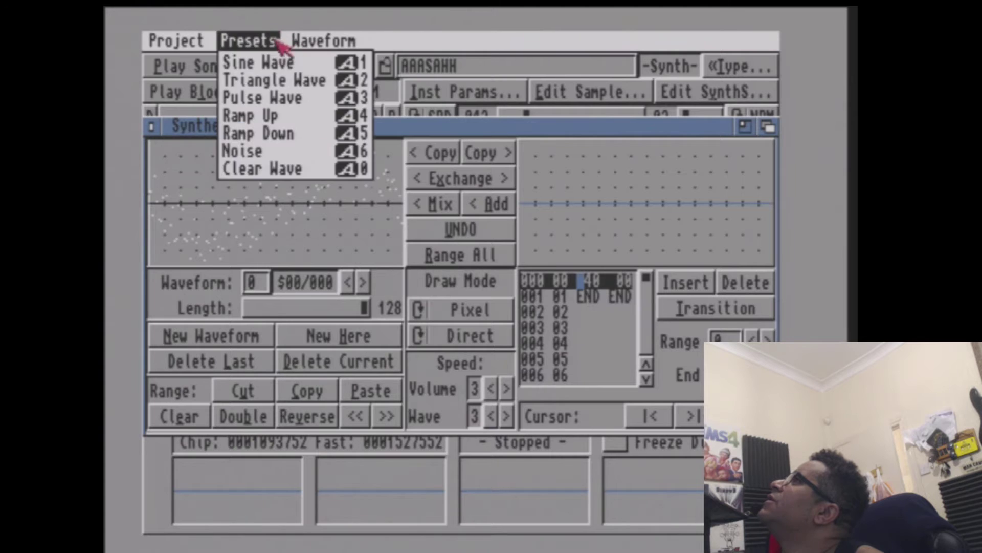
right_click(283, 182)
right_click(273, 37)
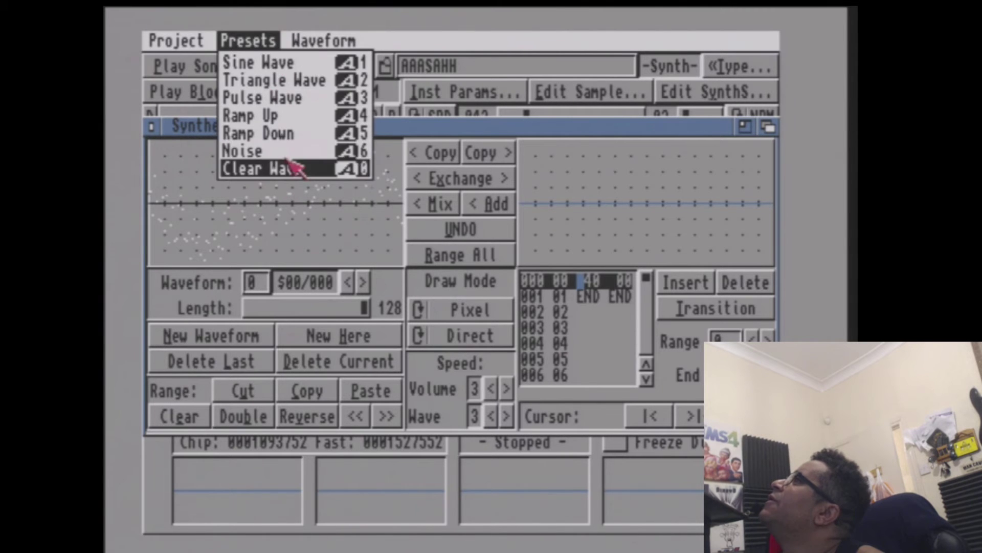
right_click(295, 168)
right_click(284, 34)
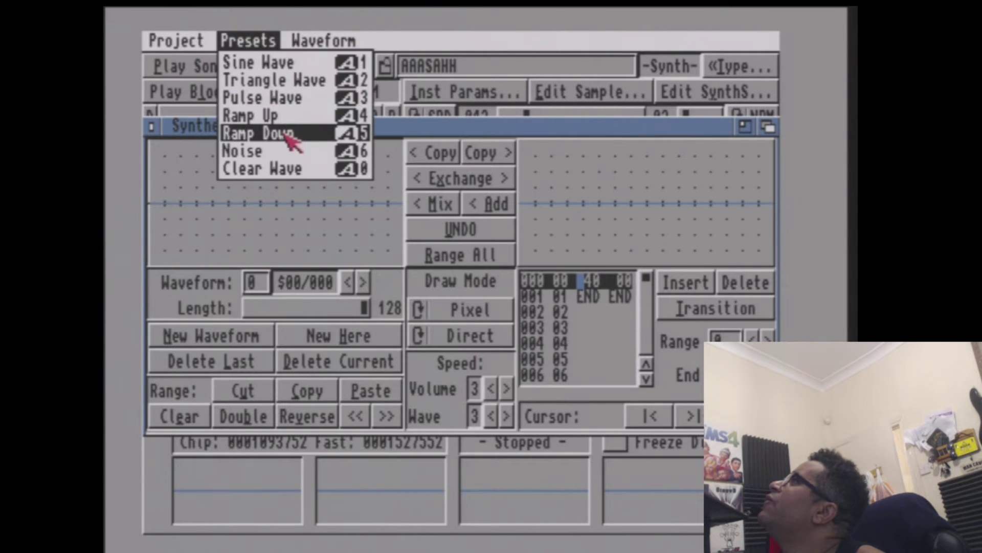
right_click(296, 97)
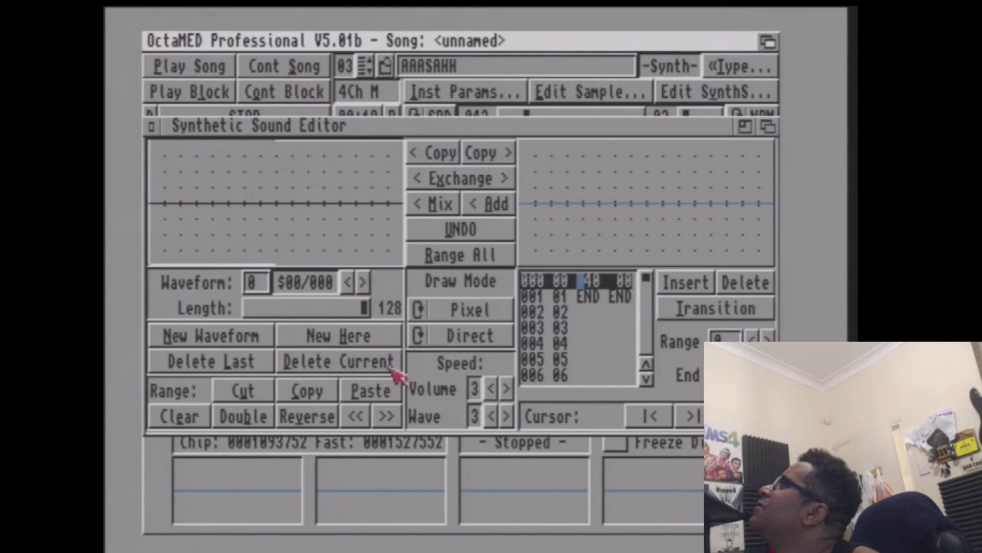
Raise the synth Wave speed to F and the Volume speed to C, up from 3.
left_click(506, 417)
left_click(506, 417)
left_click(506, 417)
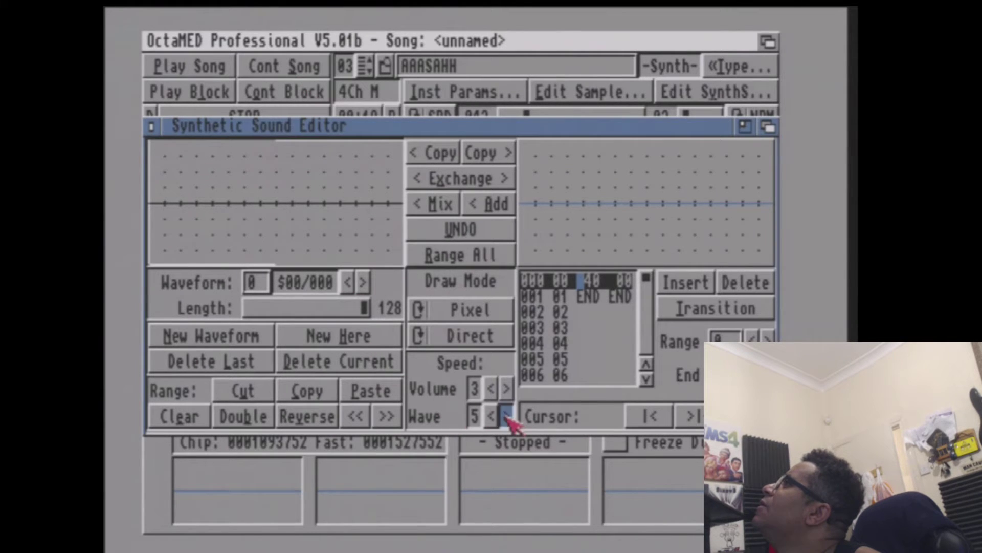
left_click(507, 417)
left_click(506, 417)
left_click(505, 418)
left_click(507, 417)
left_click(506, 418)
left_click(506, 417)
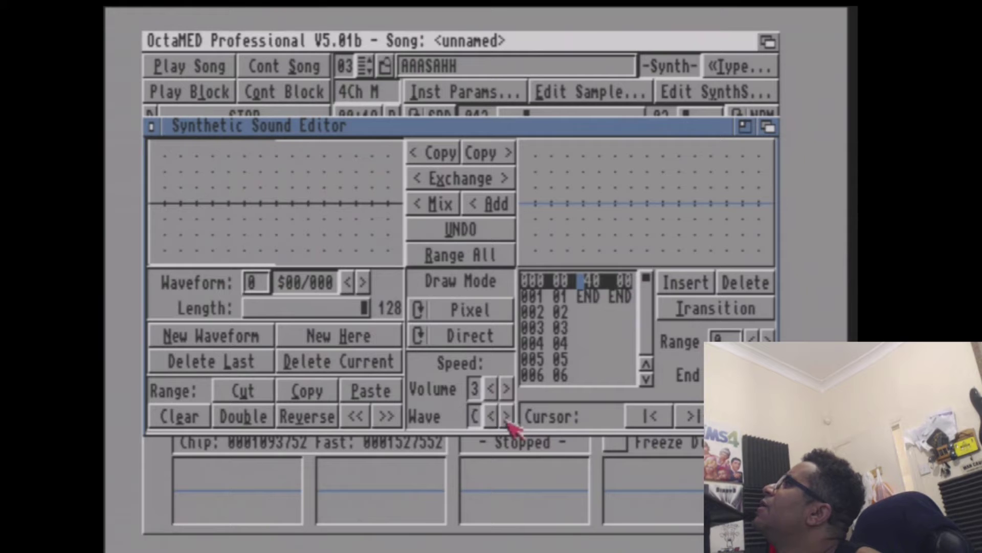
left_click(507, 417)
left_click(507, 417)
left_click(507, 417)
double_click(507, 389)
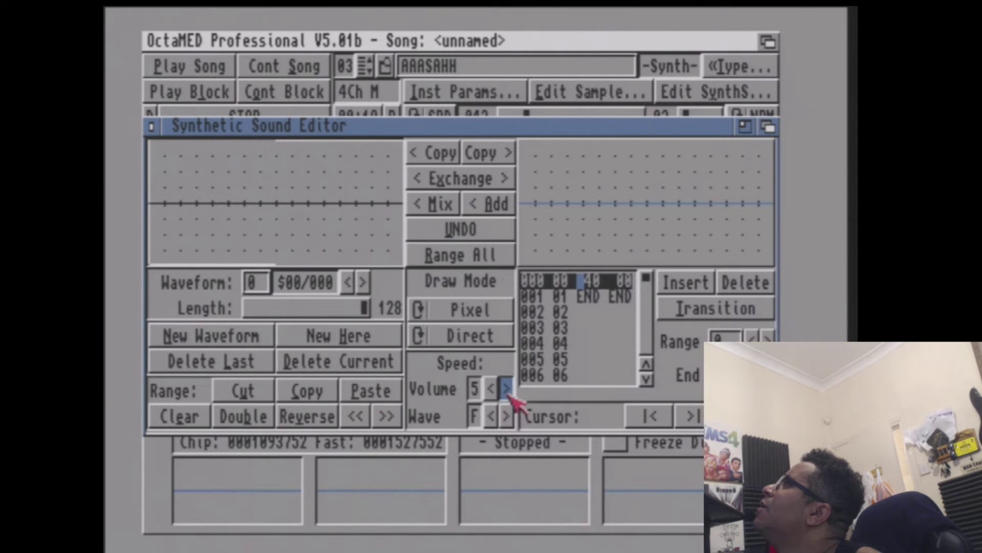
double_click(506, 389)
double_click(506, 389)
double_click(506, 388)
left_click(506, 389)
left_click(507, 418)
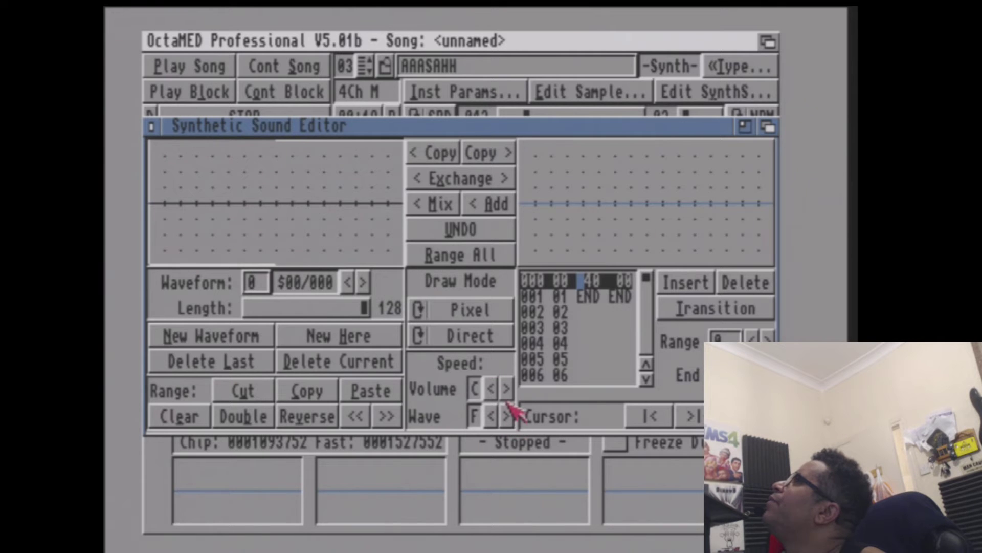
Play the block with track 0 muted and raise AAASAHH's transpose from 66 to 84.
left_click(151, 126)
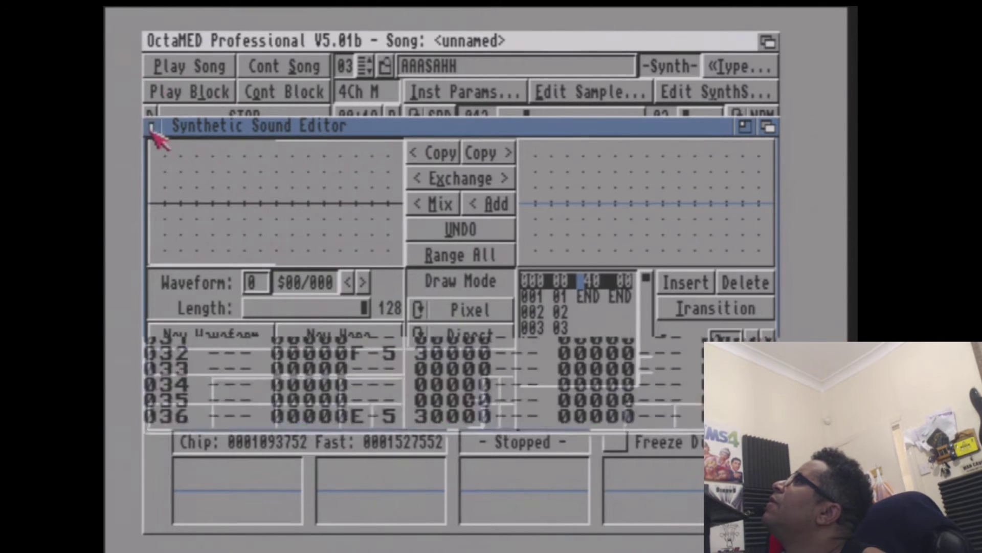
left_click(204, 93)
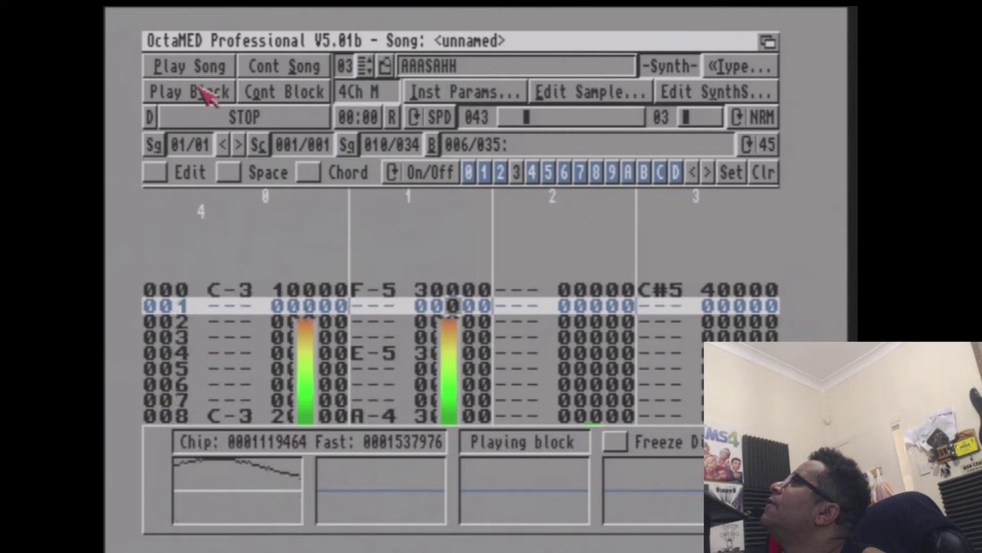
left_click(470, 173)
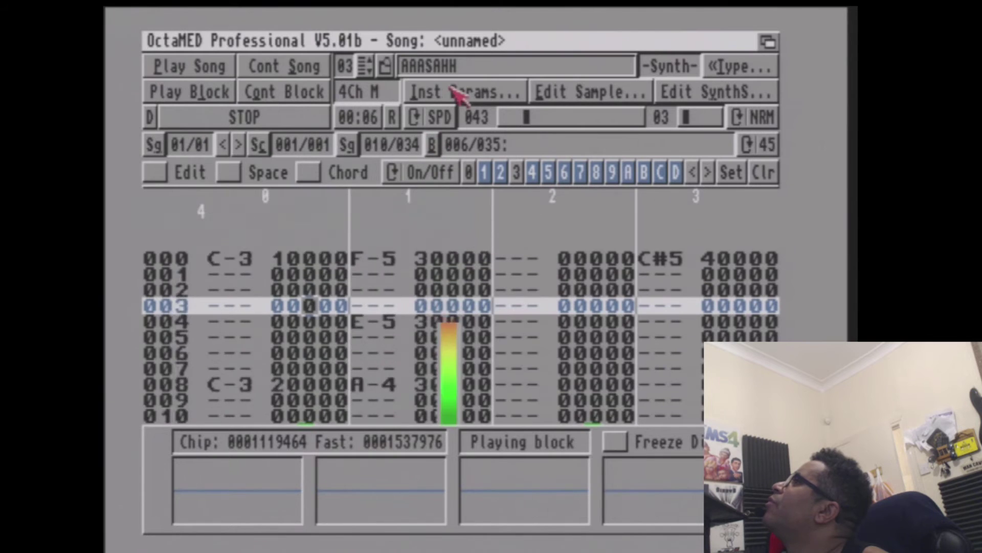
left_click(476, 93)
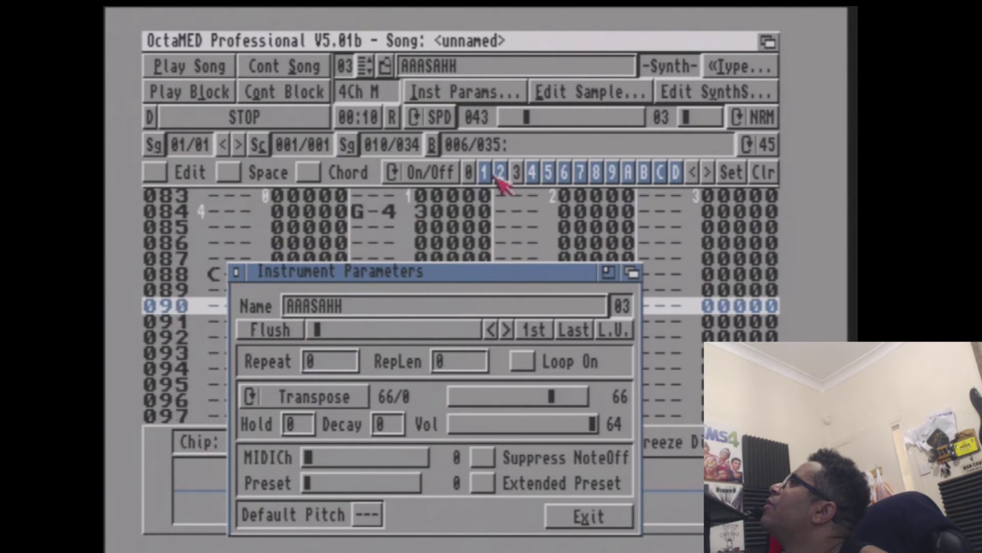
mouse_move(553, 398)
left_mouse_down()
mouse_move(574, 402)
mouse_move(563, 401)
left_mouse_up()
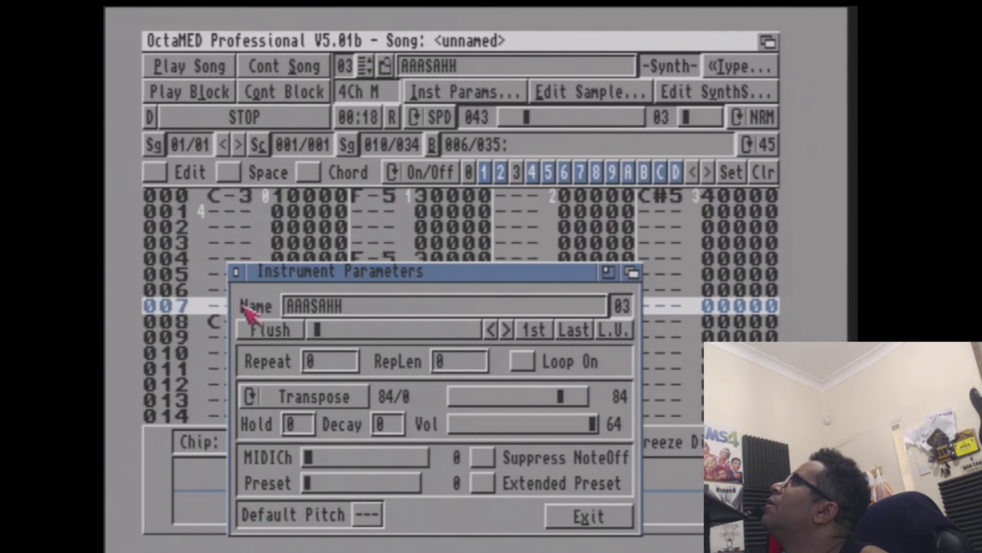
Stop playback, switch on editing, and enter a C note at row 000 of track 2.
left_click(237, 273)
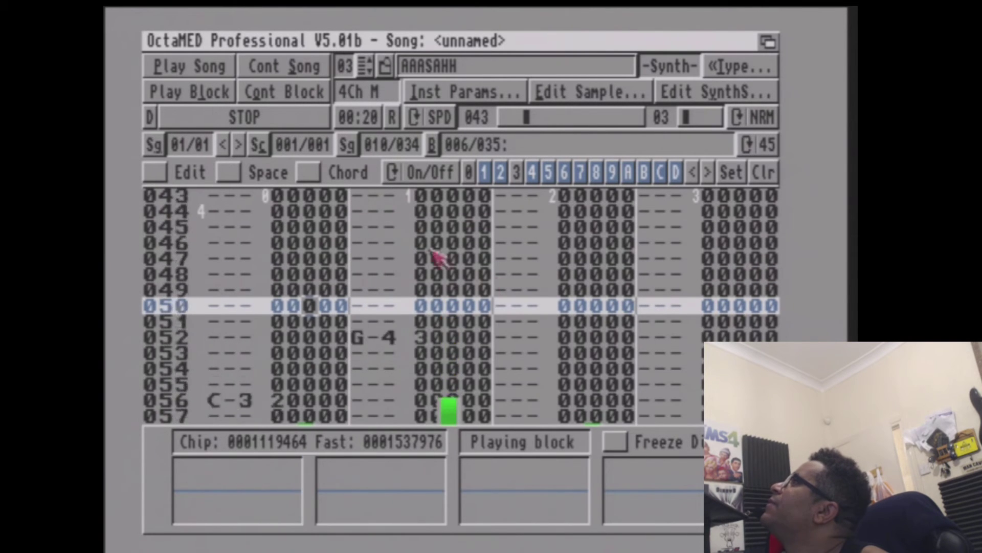
left_click(484, 173)
key("space")
key("Left")
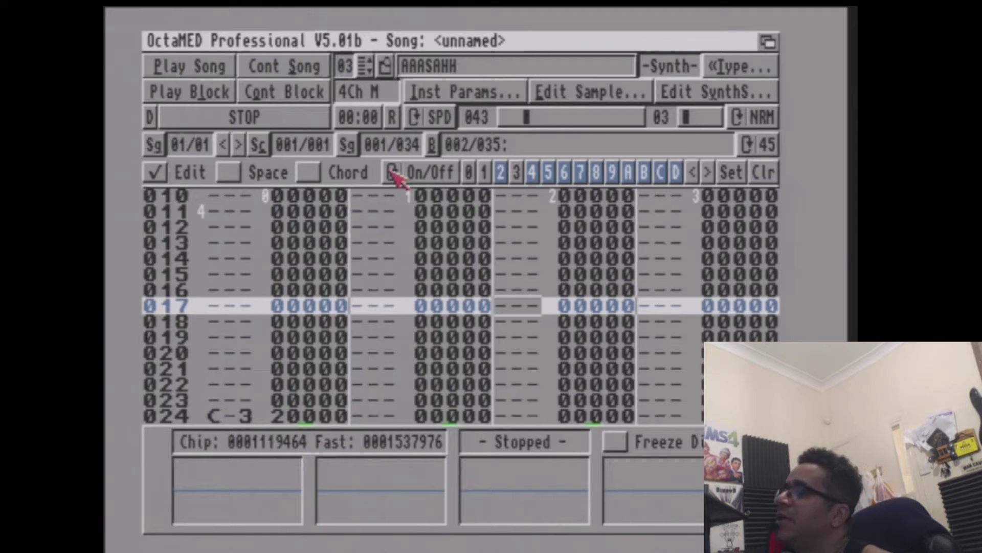
key("q")
key("Up")
key("Up")
key("Up")
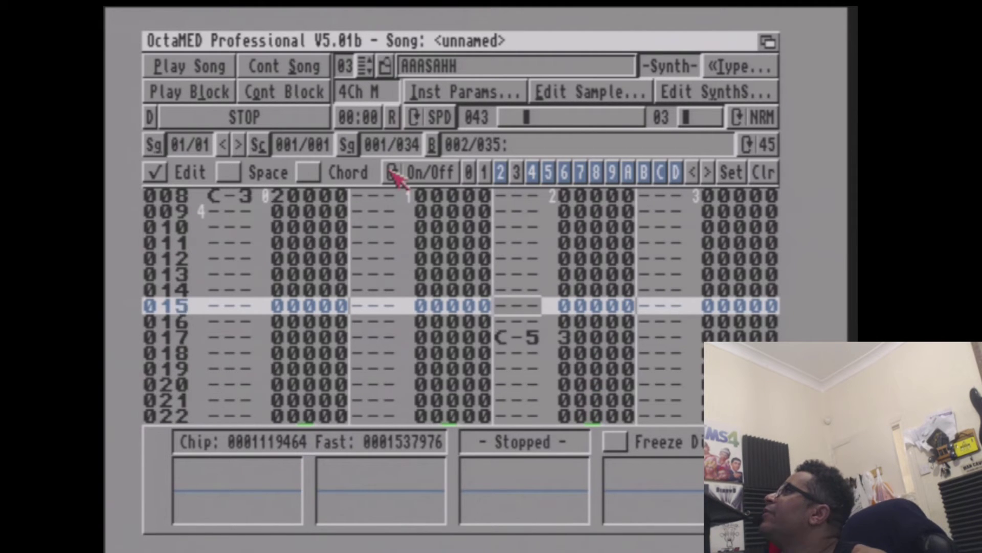
key("Down")
key("Up")
key("Up")
key("Up")
key("Up")
key("Up")
key("Up")
key("Up")
key("Up")
key("Up")
key("Up")
key("Up")
key("Up")
key("Up")
key("Up")
key("Up")
key("Up")
key("q")
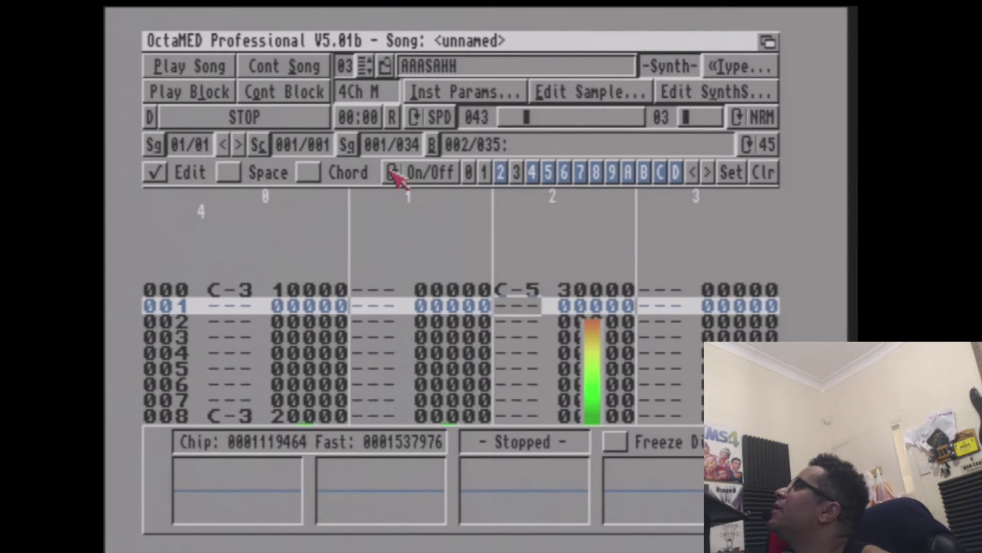
key("Up")
key("Right")
key("Right")
key("Right")
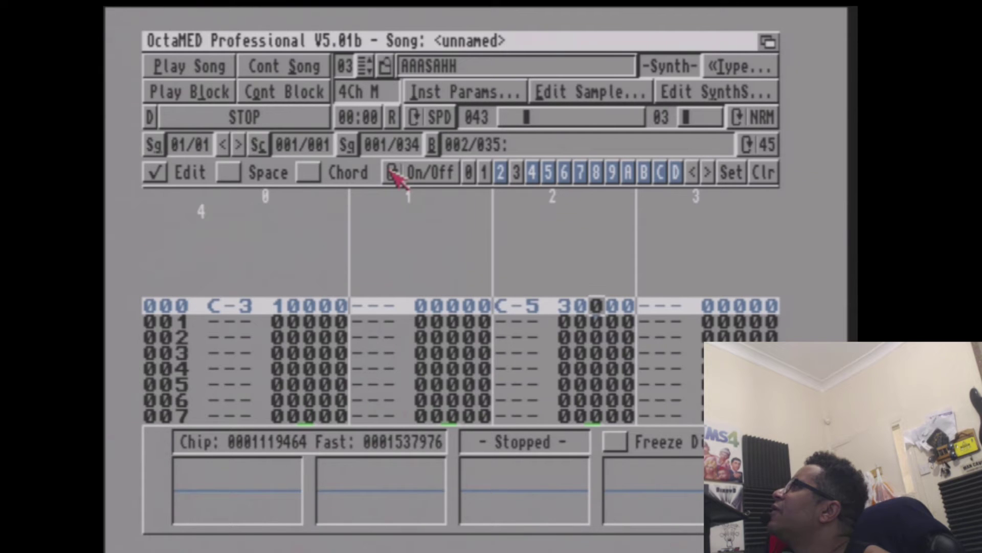
Fill track 2's command digits with 2s and 9s and audition the pitch effect.
type("22222222")
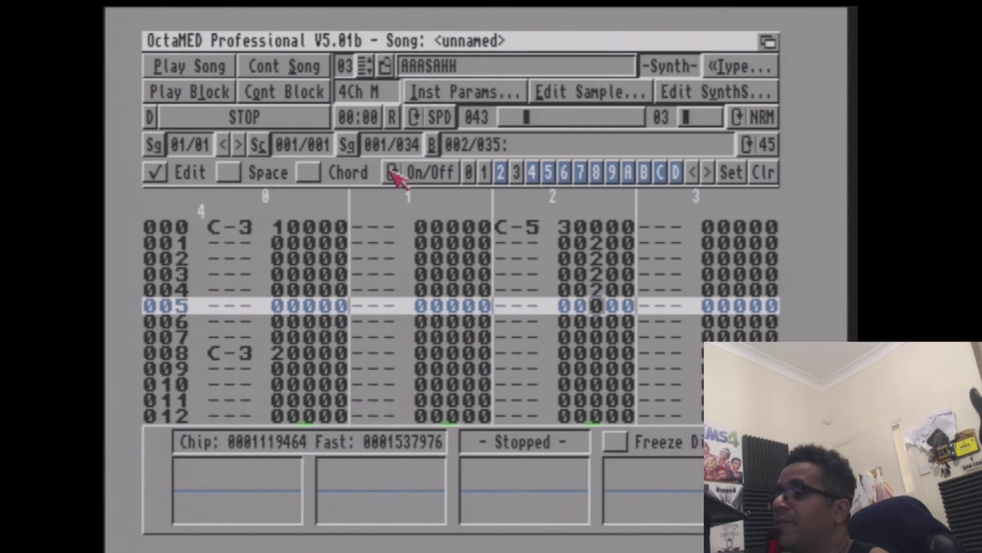
type("2")
key("Up")
key("Up")
key("Up")
key("Up")
key("Up")
key("Up")
key("Up")
key("Up")
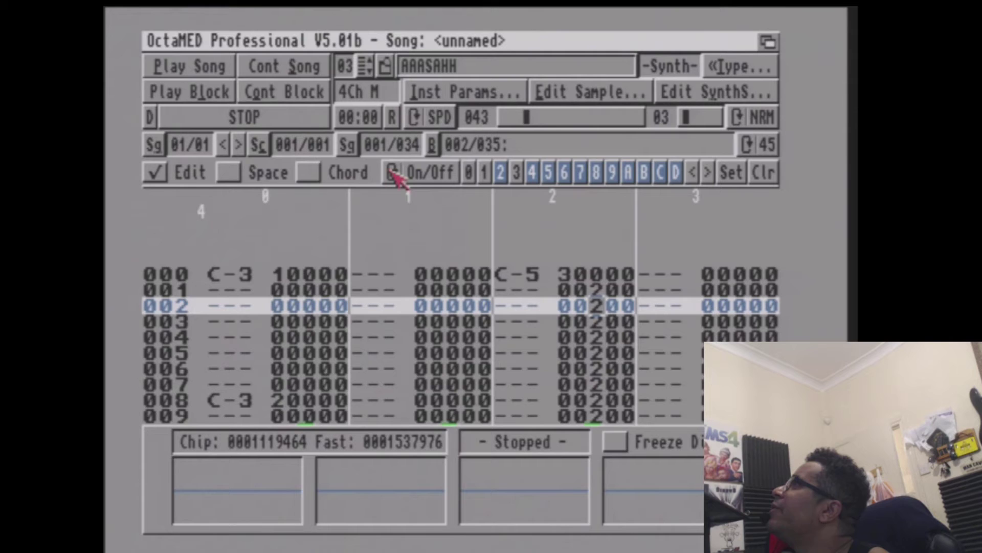
key("Right")
type("99999999")
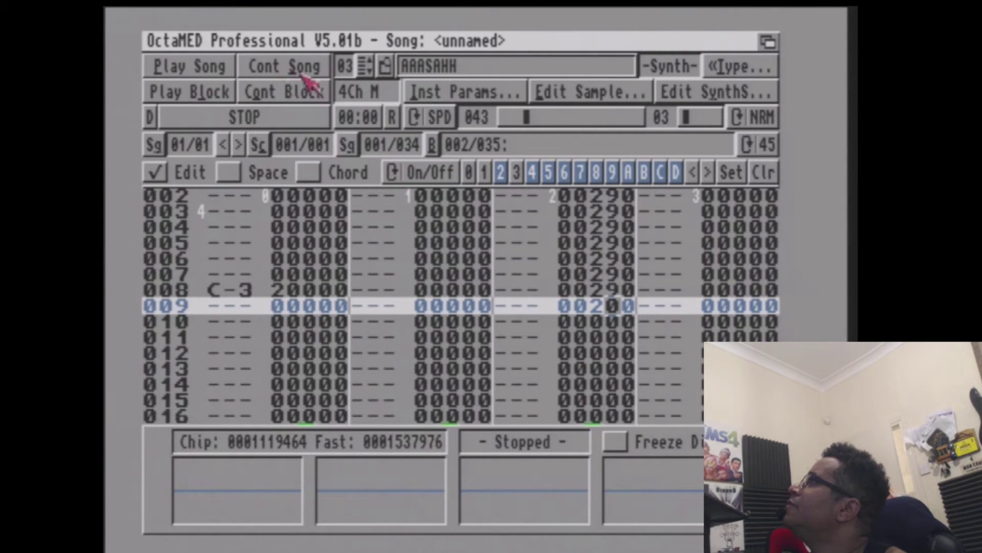
left_click(207, 95)
key("space")
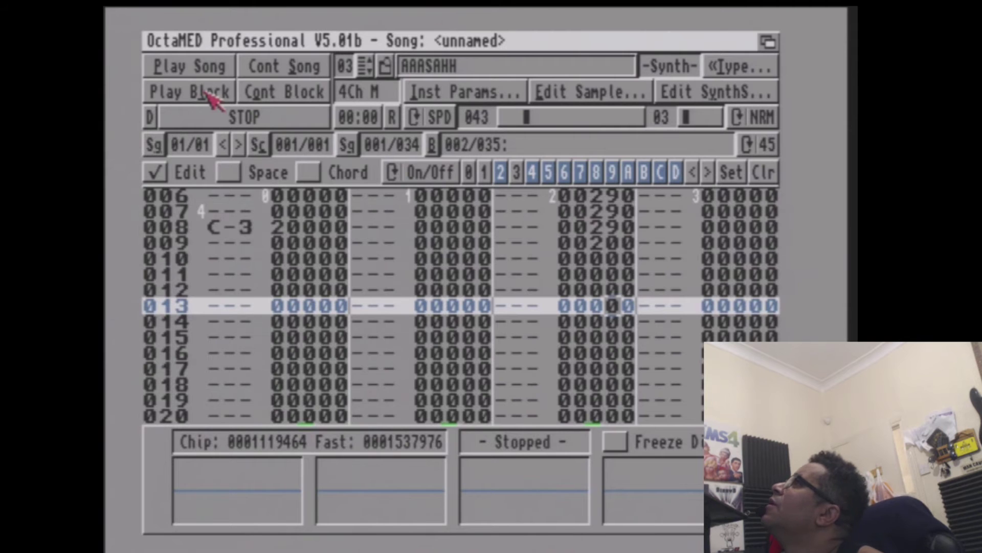
Rewrite track 2's commands with 0s, then 1s, and audition the change.
key("Up")
key("Up")
key("Up")
key("Up")
key("Up")
key("Up")
key("Up")
key("Up")
key("Up")
key("Up")
key("Up")
key("Up")
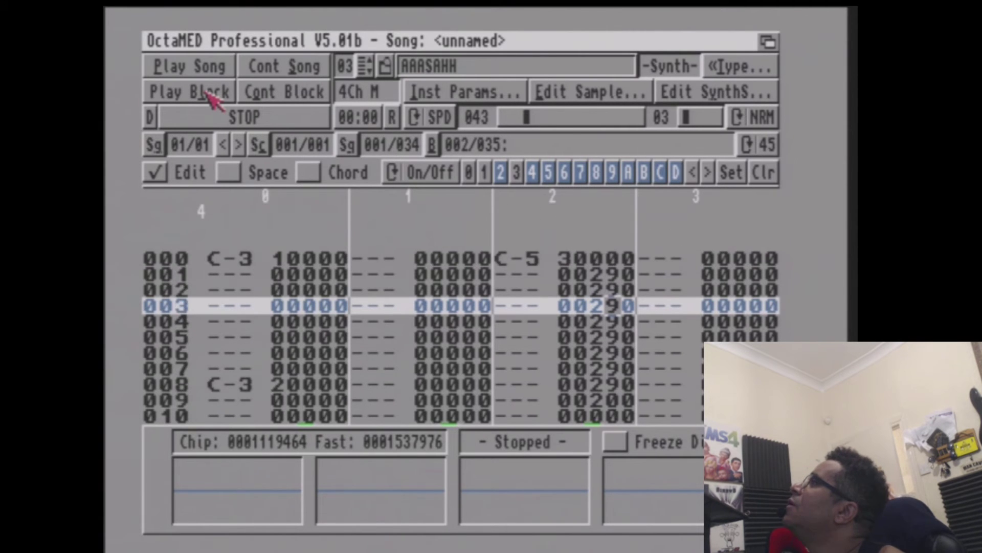
type("000000000")
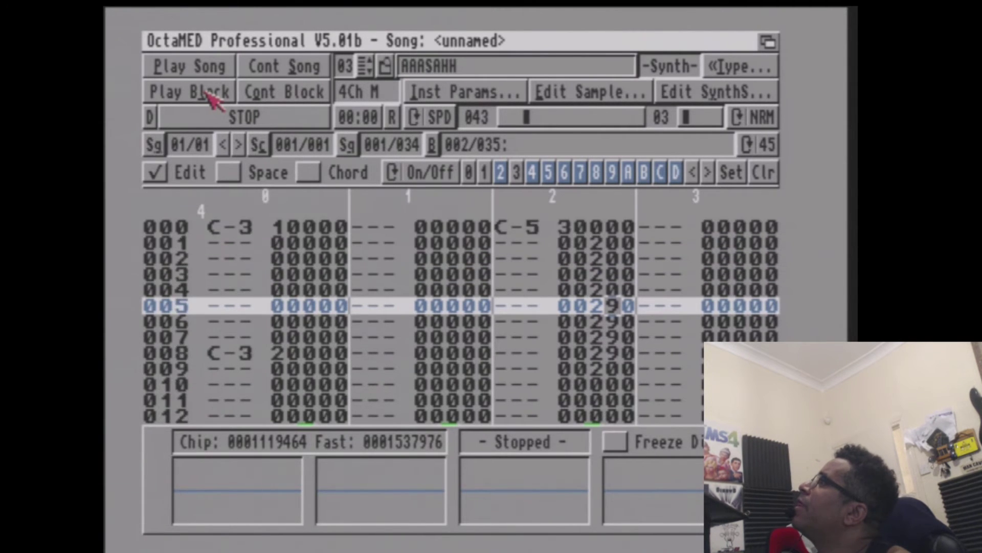
key("Up")
key("Up")
key("Up")
key("Up")
key("Up")
key("Up")
key("Up")
key("Up")
key("Up")
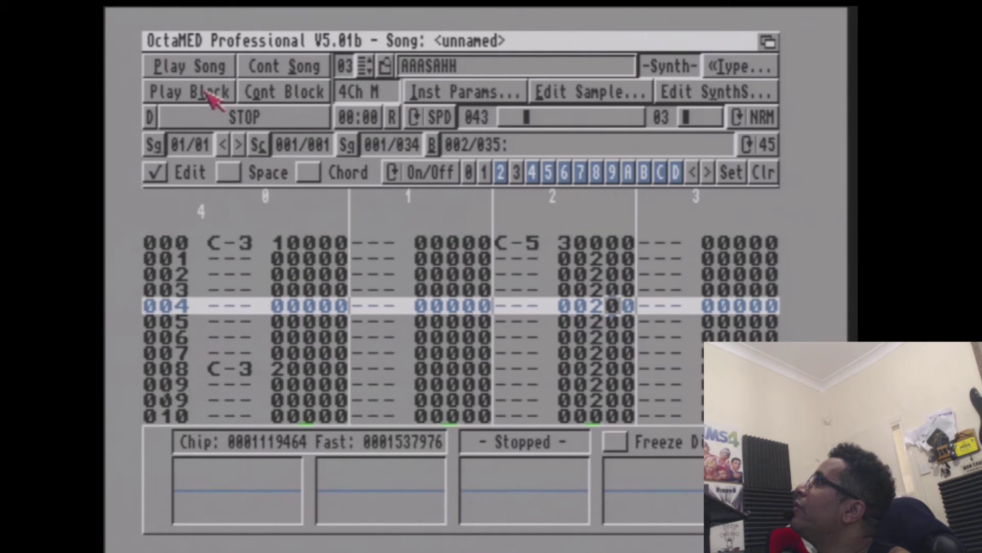
type("111111111")
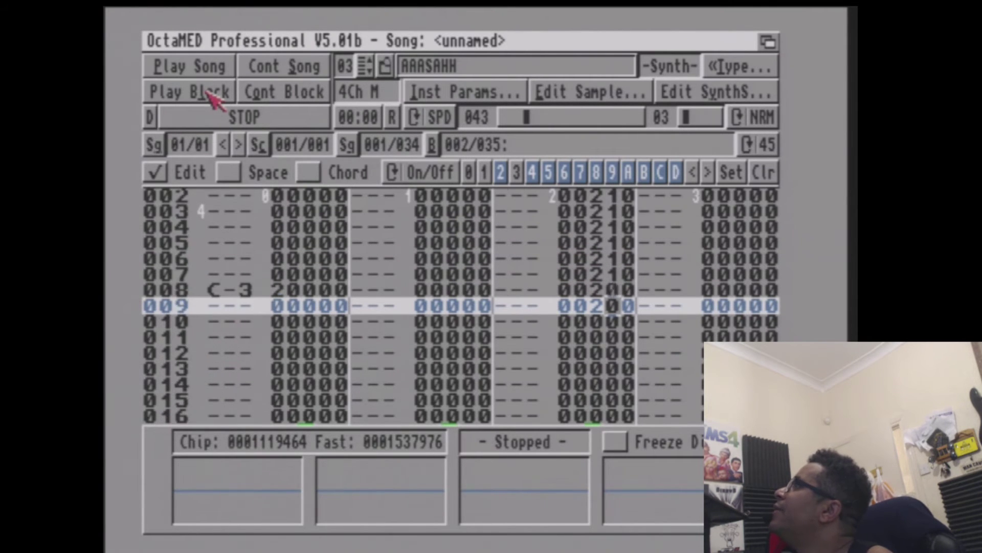
left_click(199, 100)
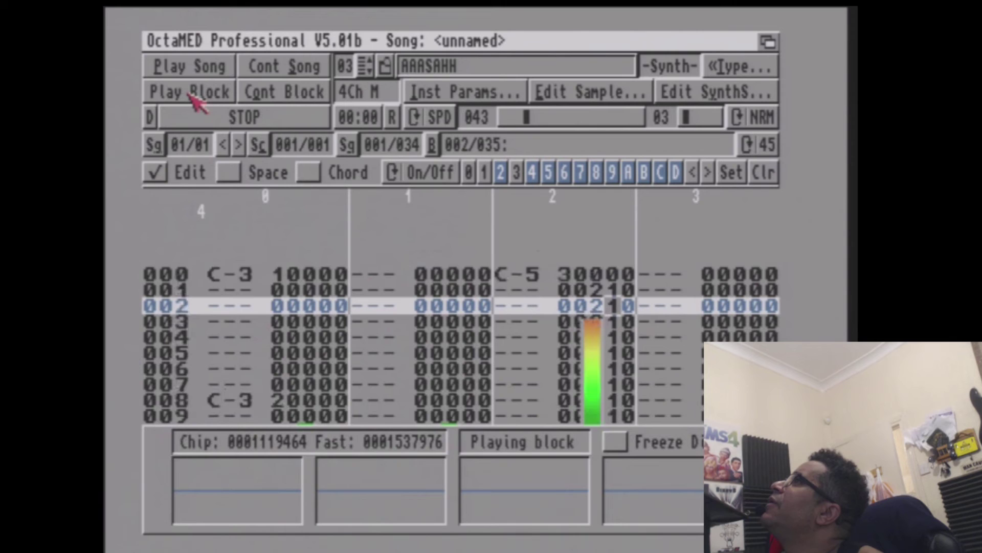
key("space")
Enter the FFF cut command on row 014 of track 2 and audition the block.
key("Left")
key("Left")
key("Left")
key("Left")
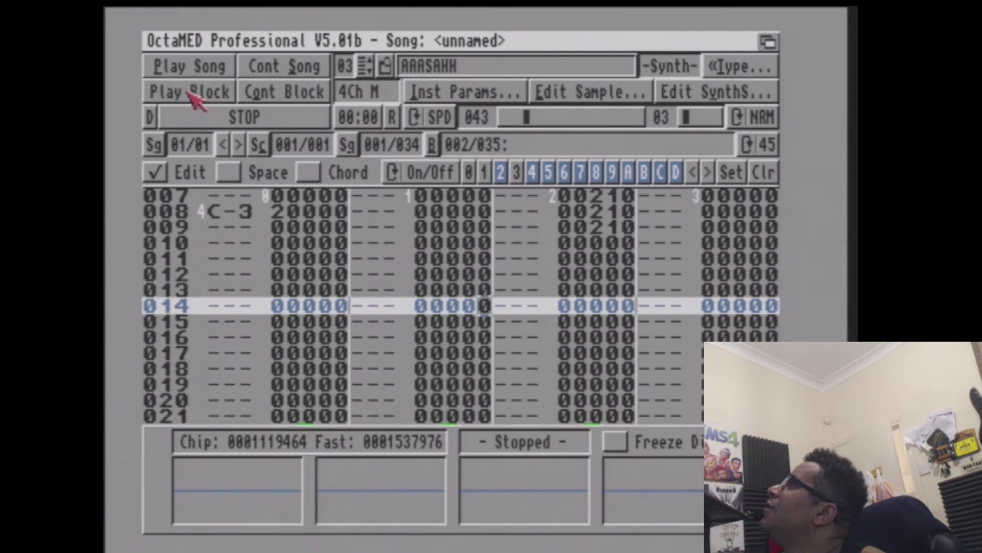
key("Right")
key("Right")
key("Right")
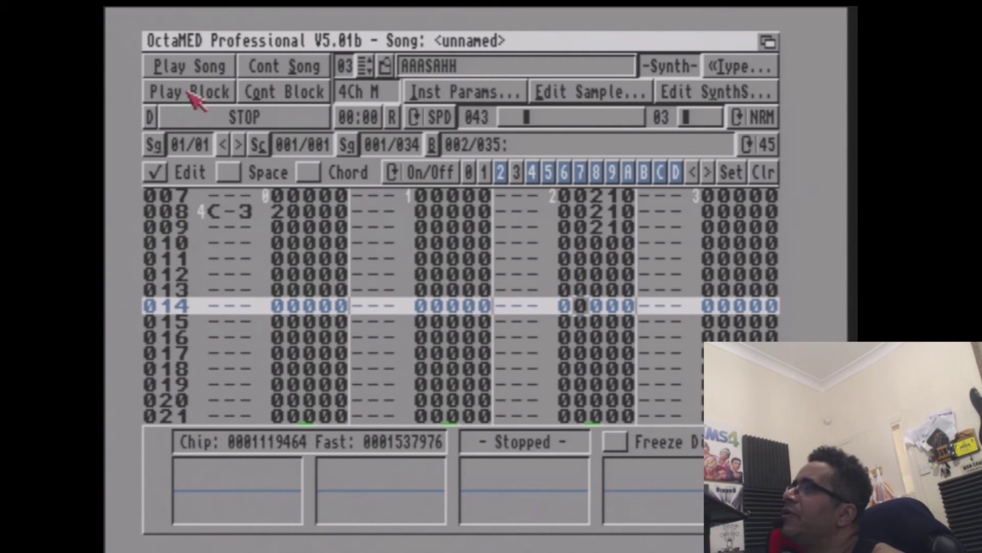
type("FF")
key("Down")
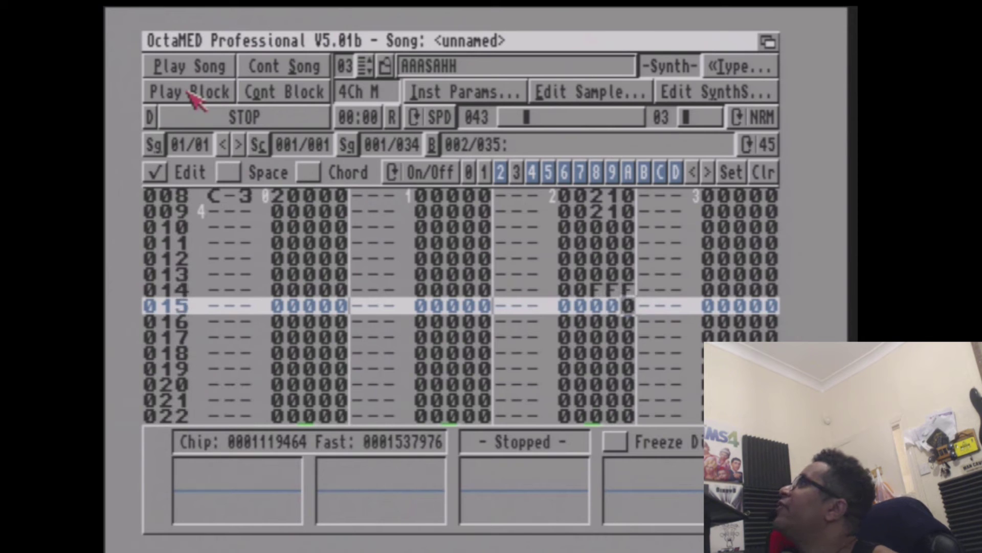
left_click(195, 96)
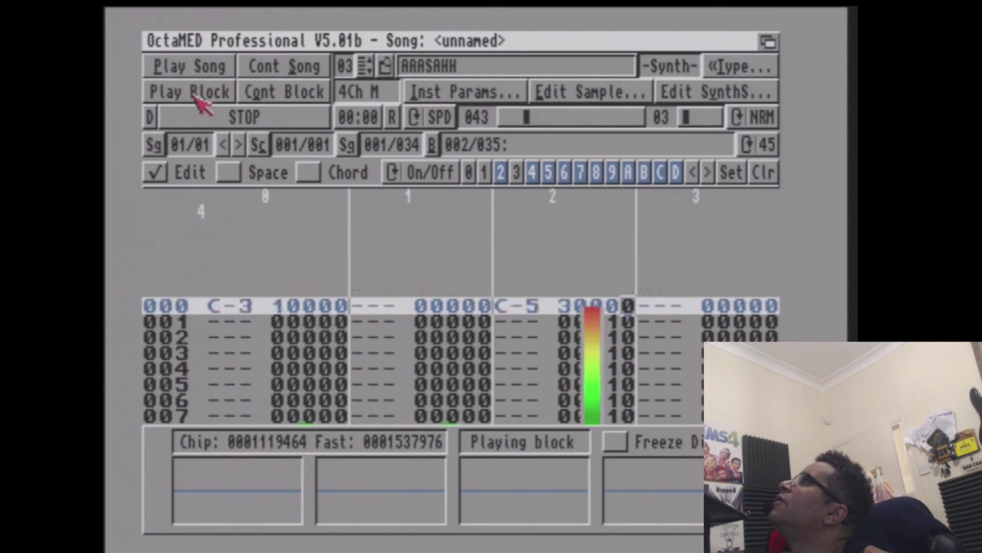
left_click(194, 96)
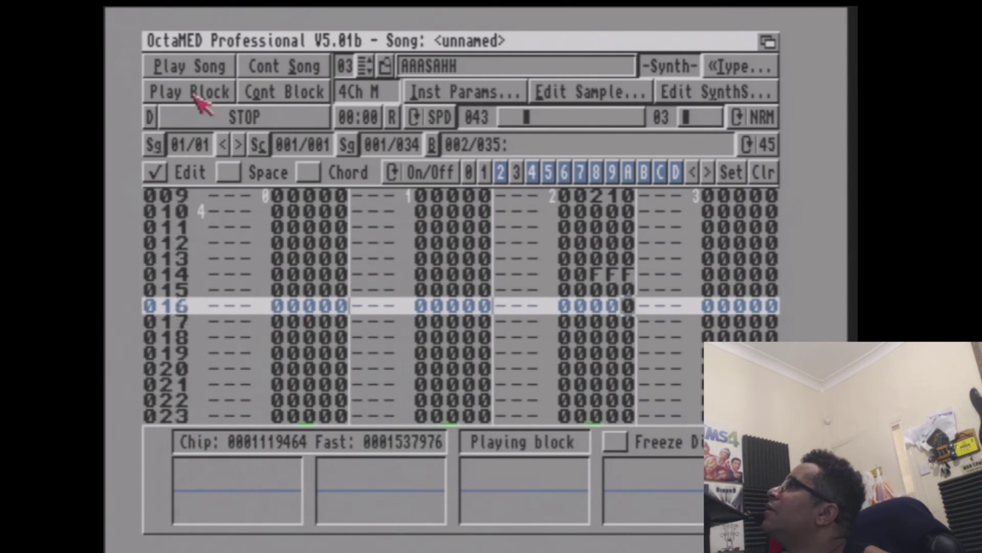
left_click(195, 96)
key("space")
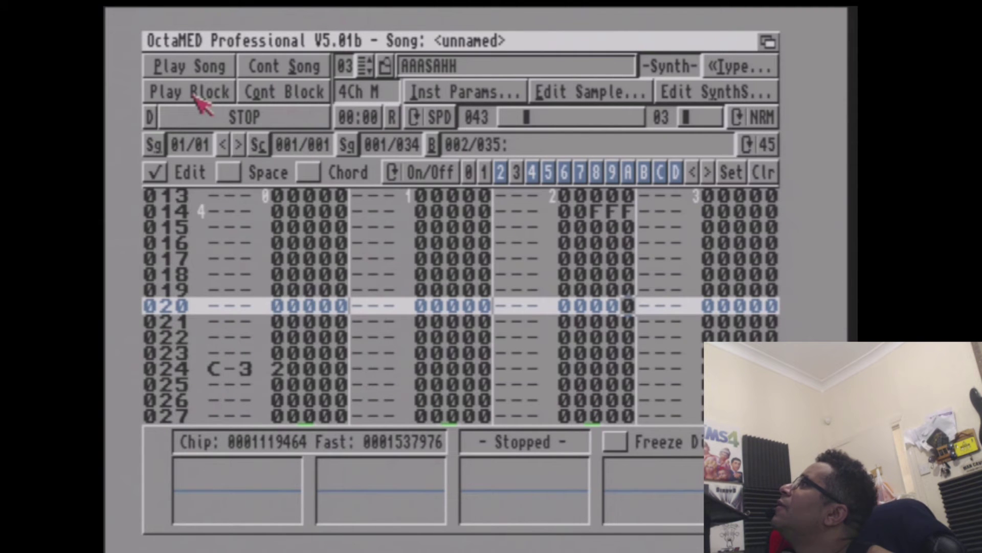
left_click(194, 96)
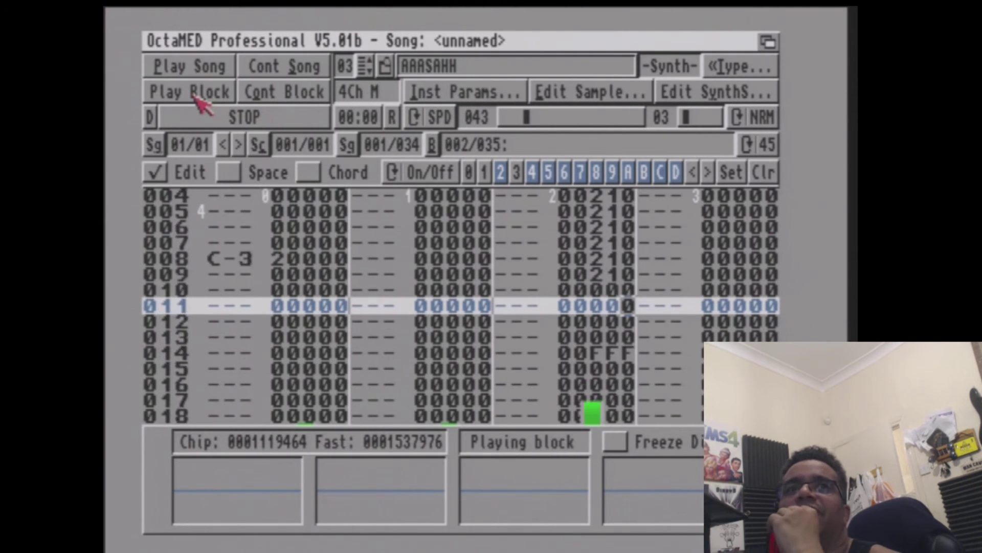
left_click(195, 96)
key("space")
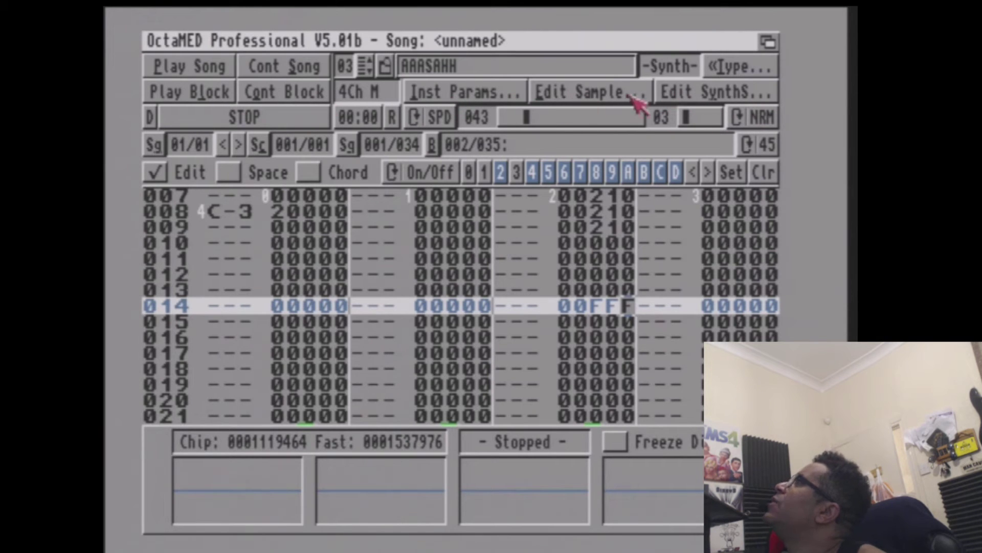
Reopen the Synthetic Sound Editor and set waveform 0 to the Sine Wave preset.
left_click(712, 96)
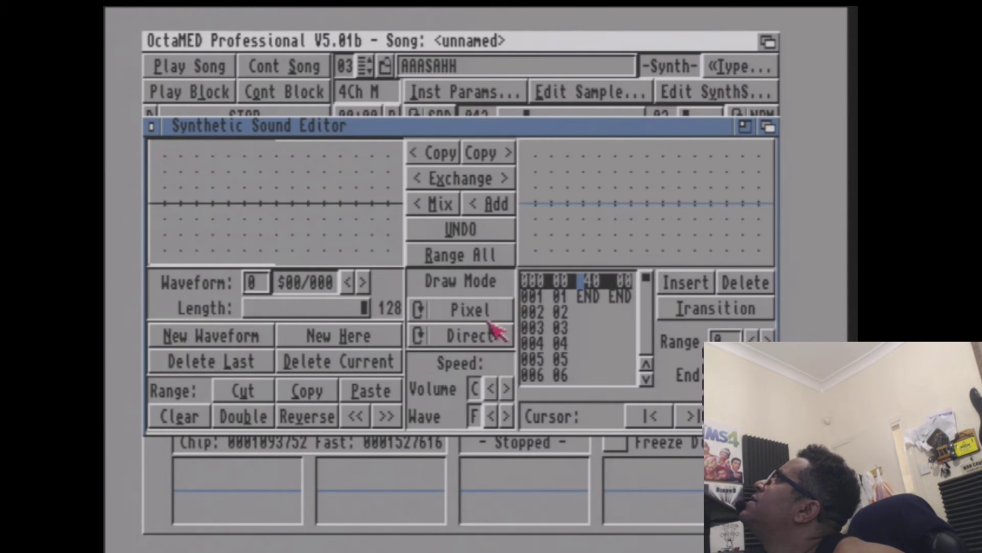
right_click(310, 71)
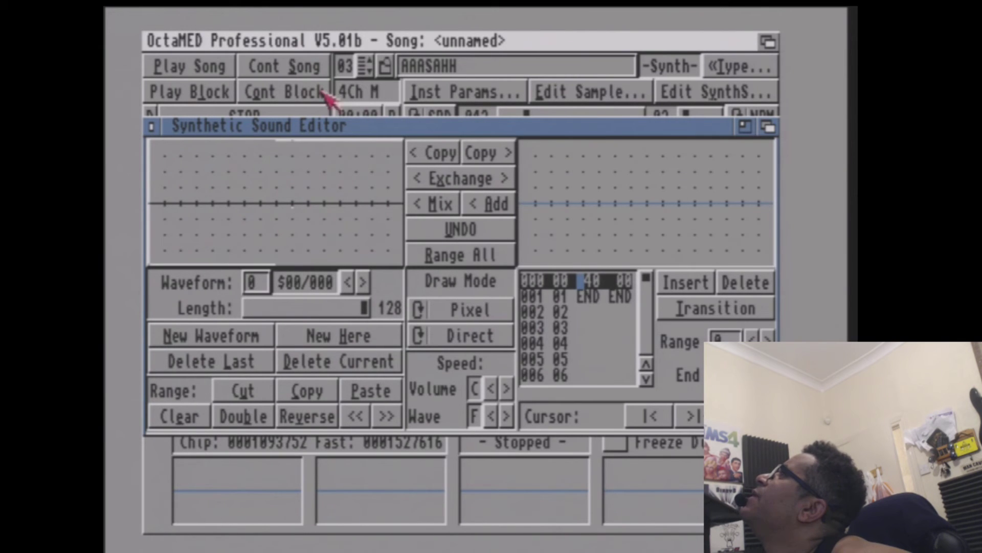
right_click(326, 97)
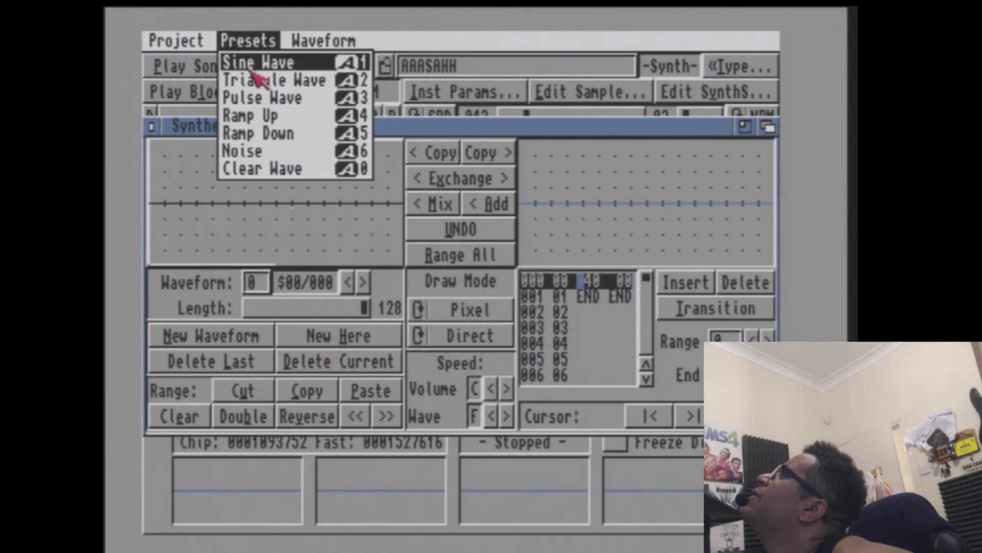
right_click(252, 72)
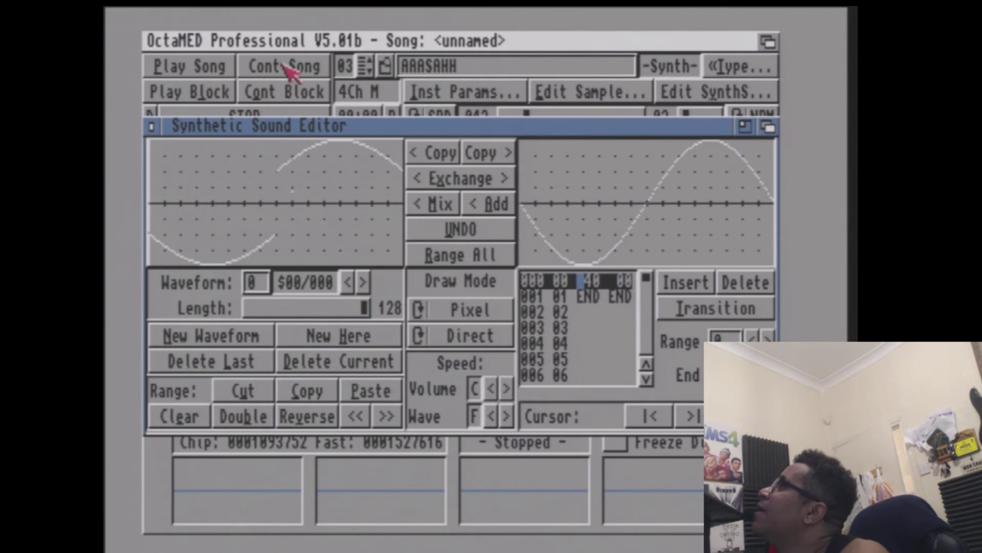
Play and restart the block several times to hear the sine-wave sound.
left_click(205, 97)
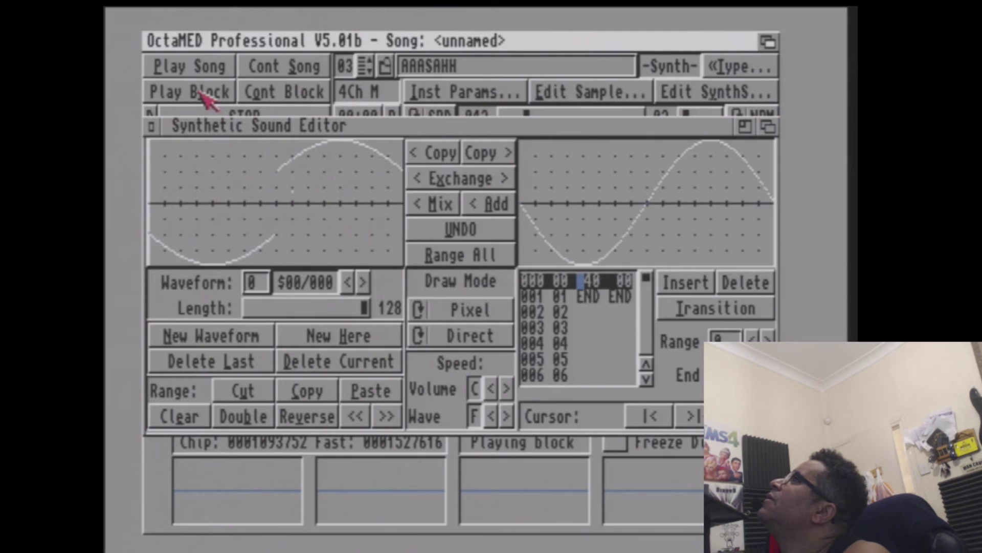
key("space")
left_click(207, 97)
left_click(207, 97)
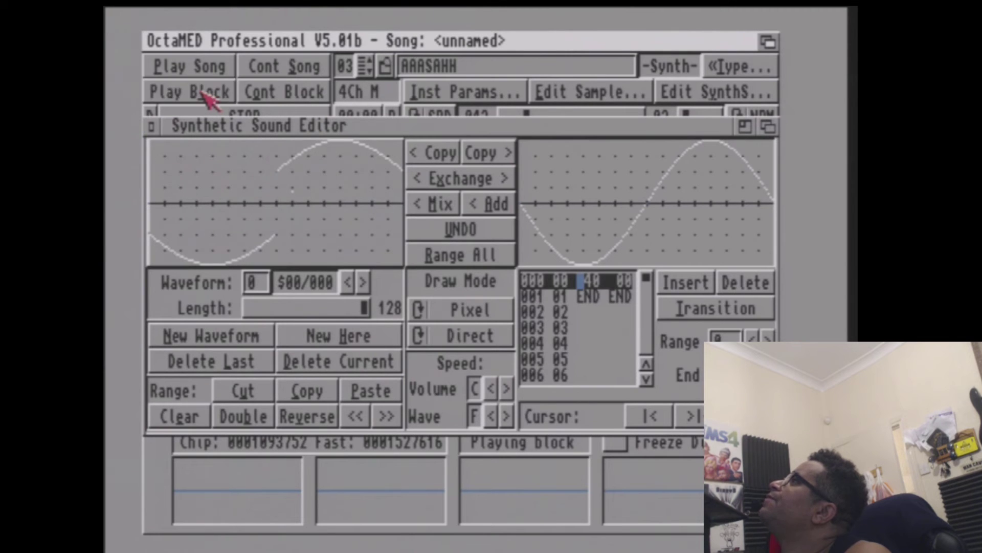
left_click(207, 97)
left_click(207, 97)
key("space")
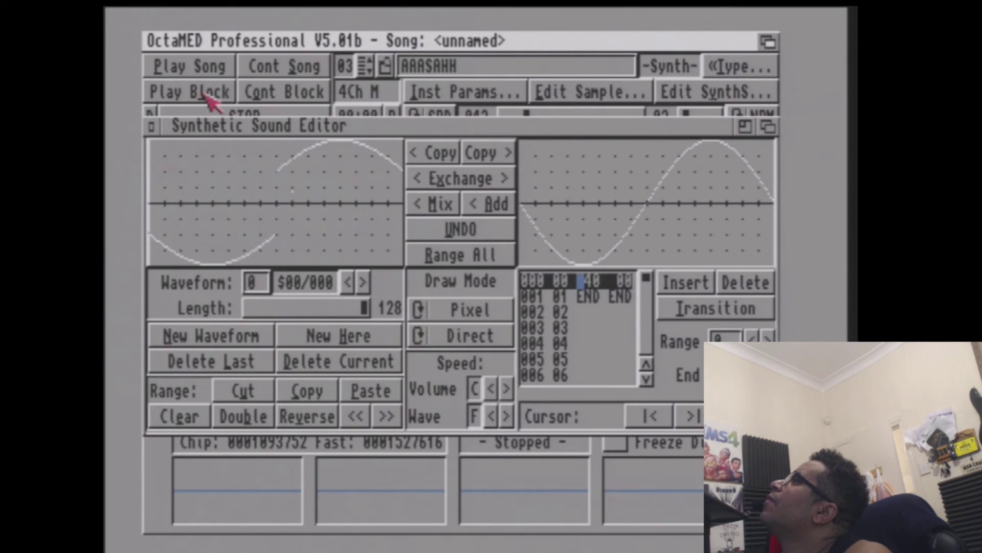
left_click(293, 94)
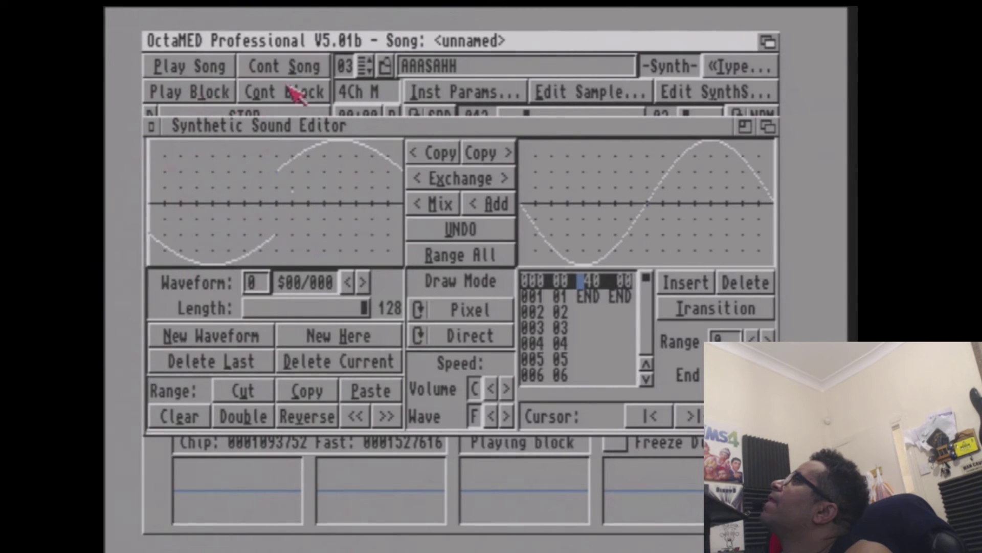
left_click(209, 98)
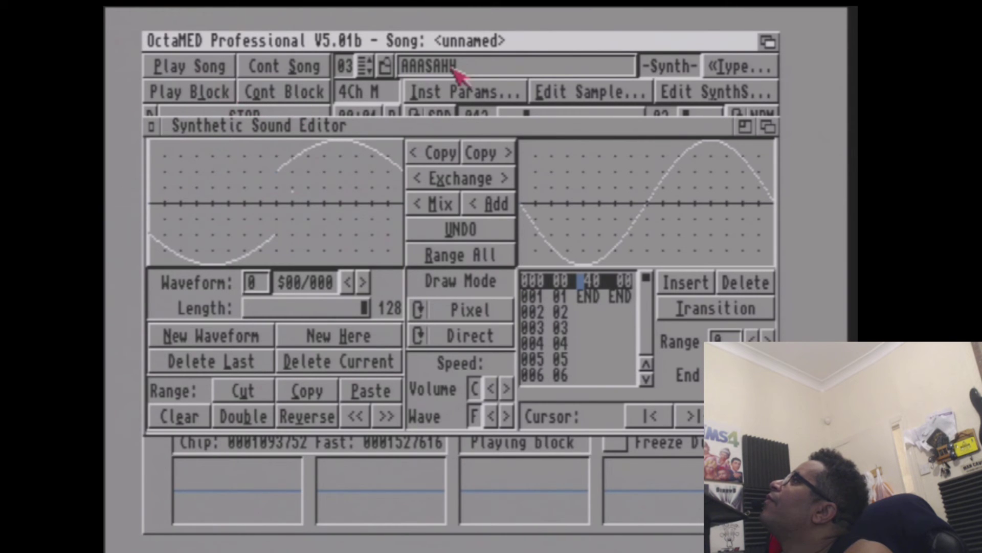
Load Ramp Down into the right waveform, mix it into the sine, then apply Ramp Up.
left_click(517, 235)
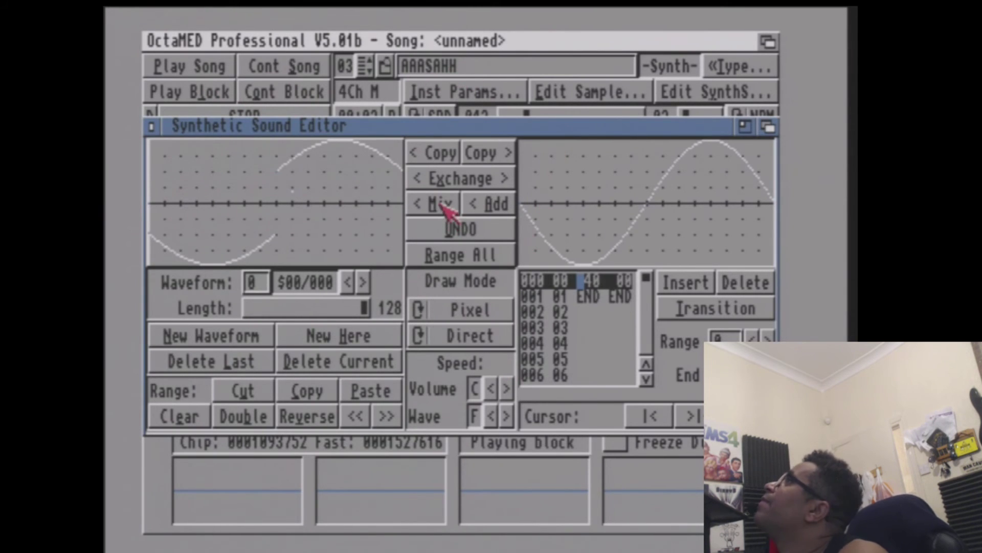
left_click_drag(425, 41, 274, 134)
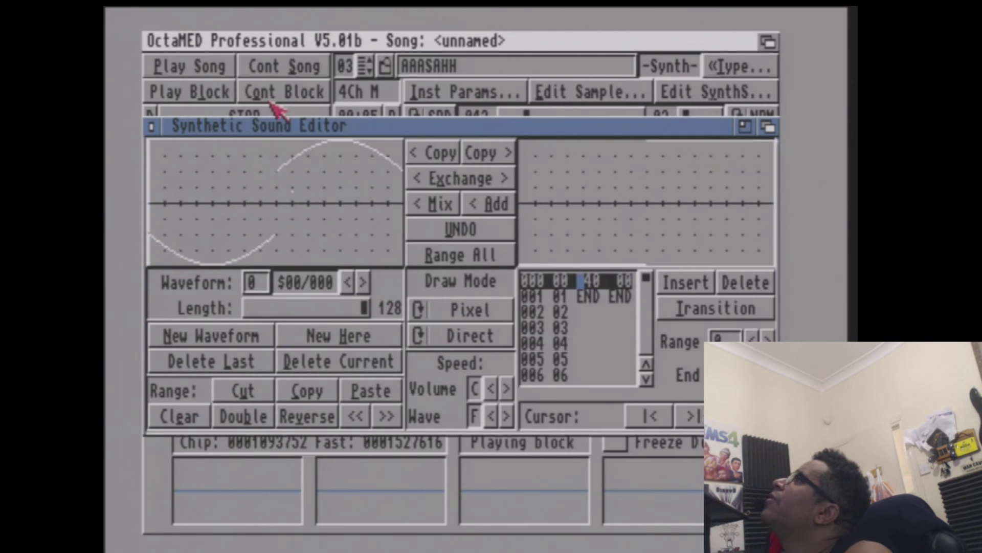
left_click(457, 204)
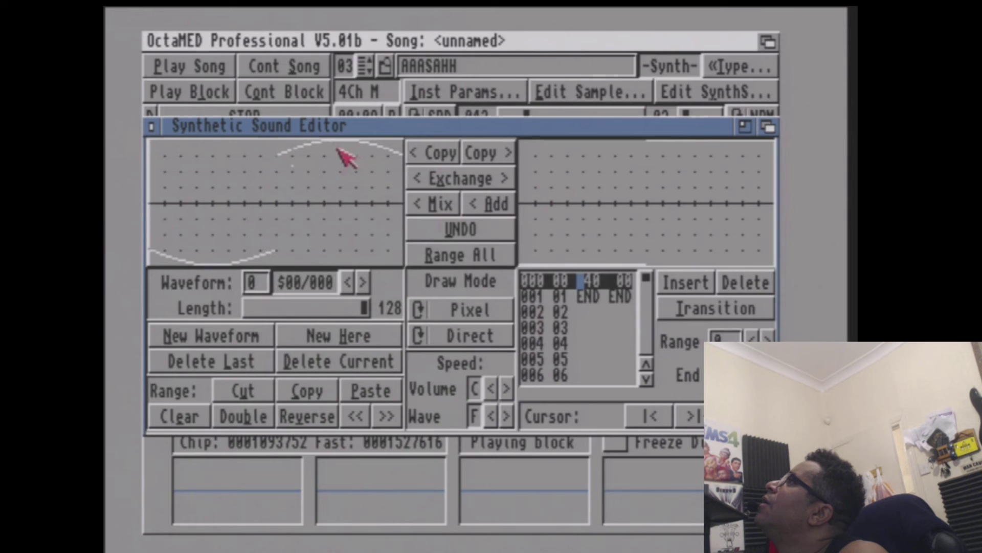
left_click_drag(307, 220, 279, 97)
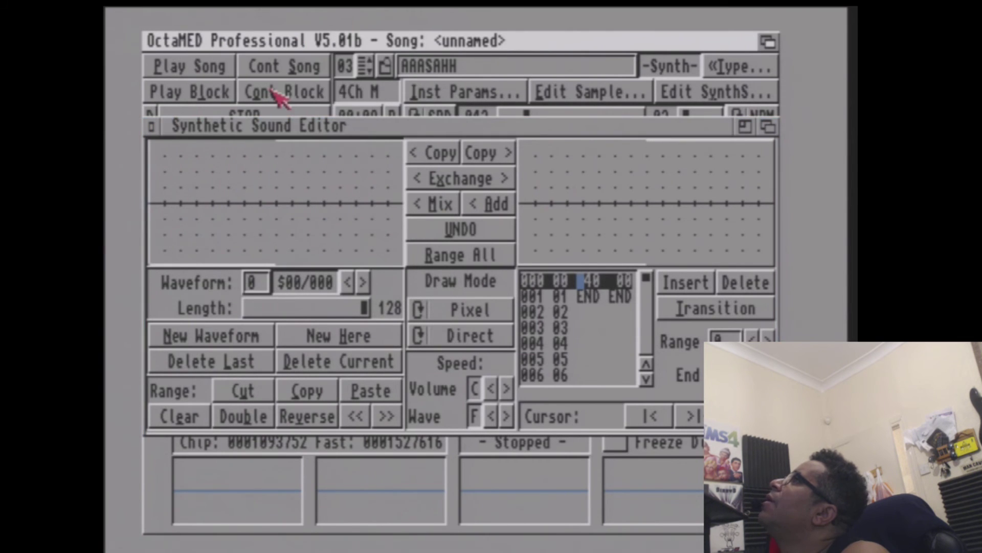
Play and retrigger the block to hear the mixed waveform.
left_click(205, 97)
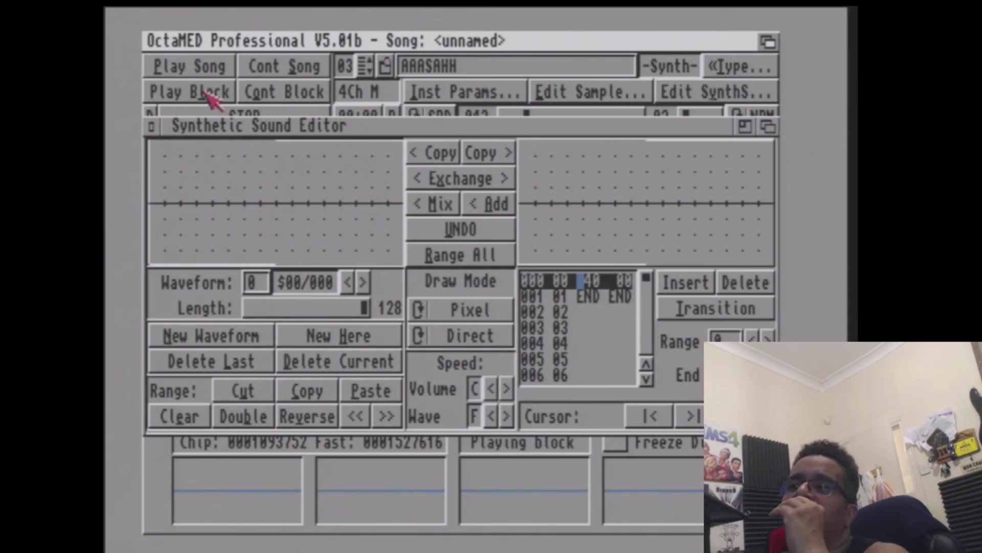
left_click(207, 94)
left_click(209, 96)
left_click(210, 96)
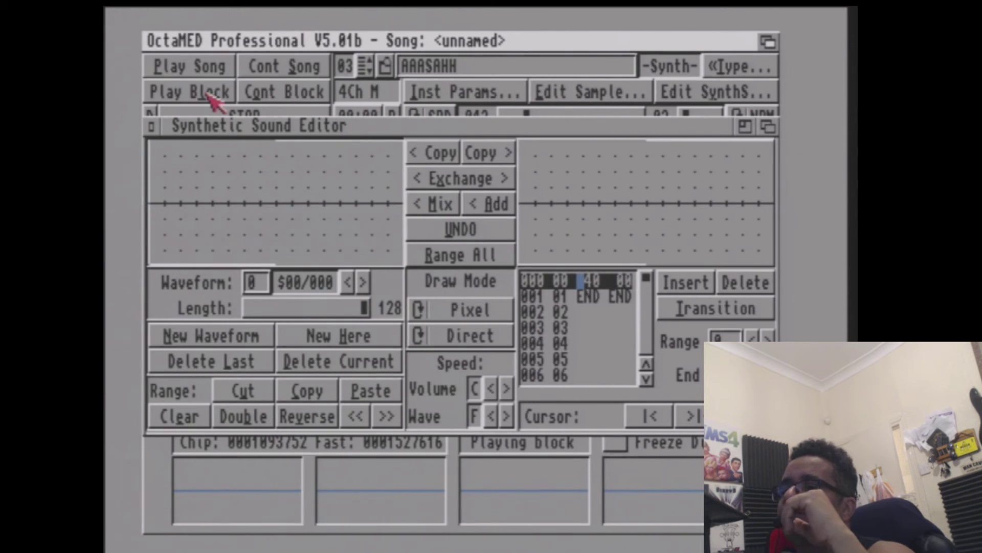
left_click(207, 95)
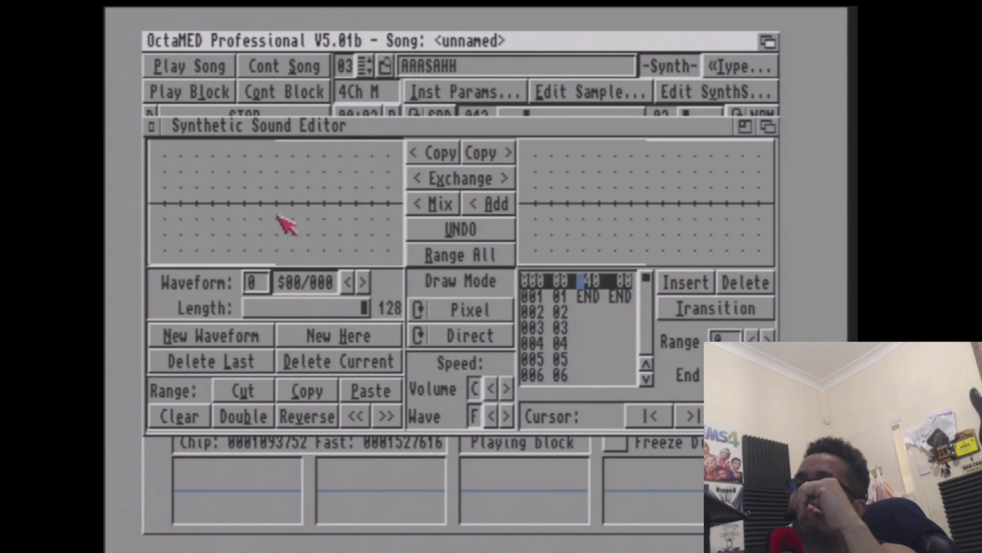
Close the synth editor, stop playback, and open Instrument Type showing AAASAHH as Synthetic.
left_click(152, 127)
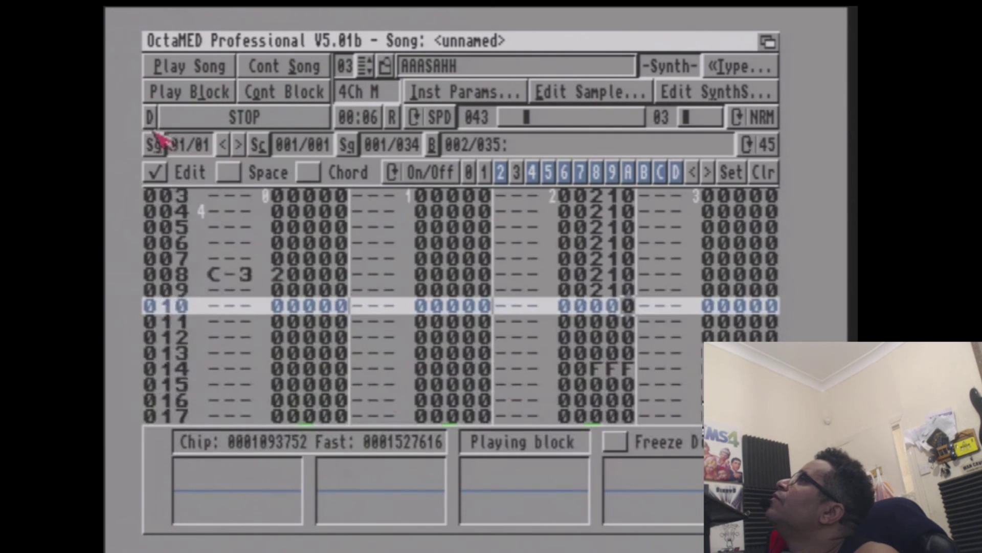
left_click(226, 122)
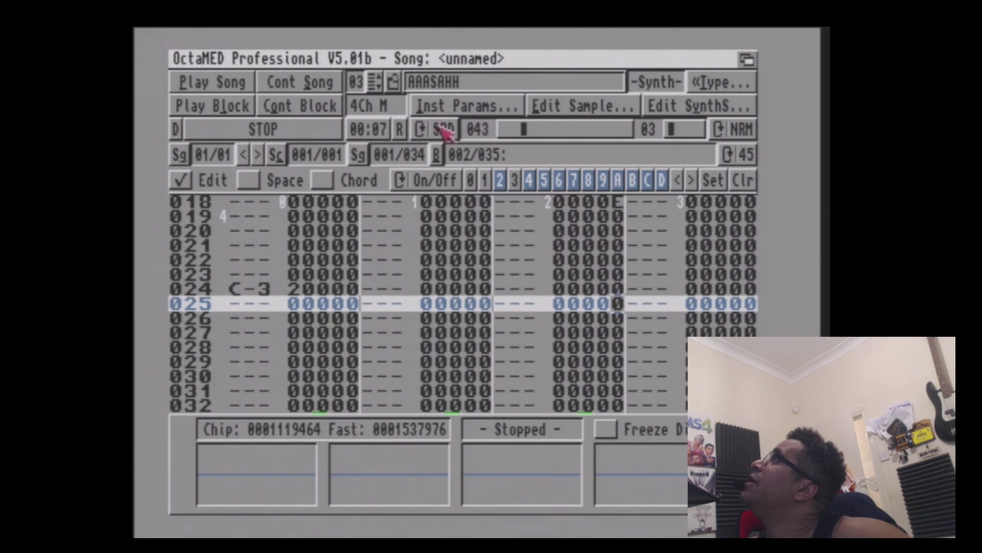
left_click(735, 85)
left_click(701, 204)
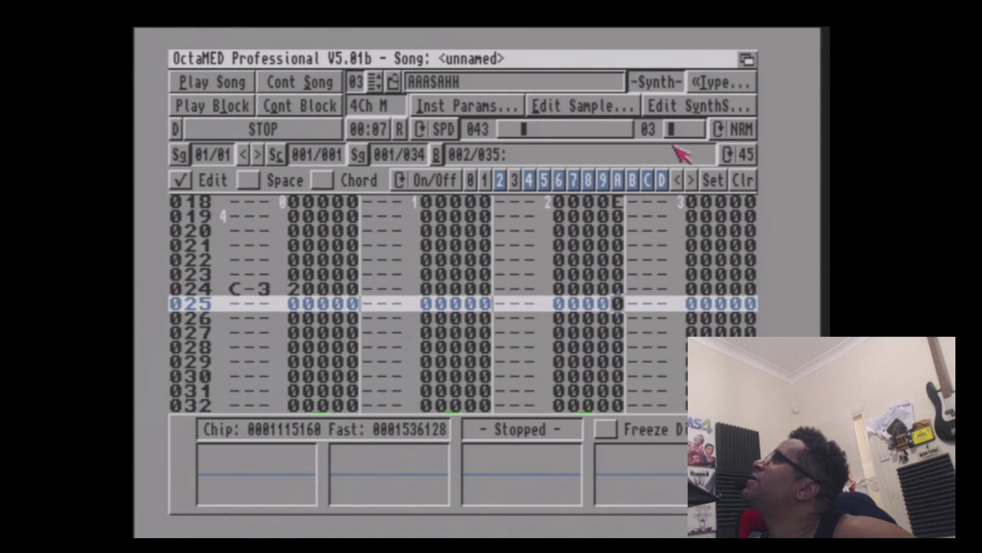
left_click(699, 83)
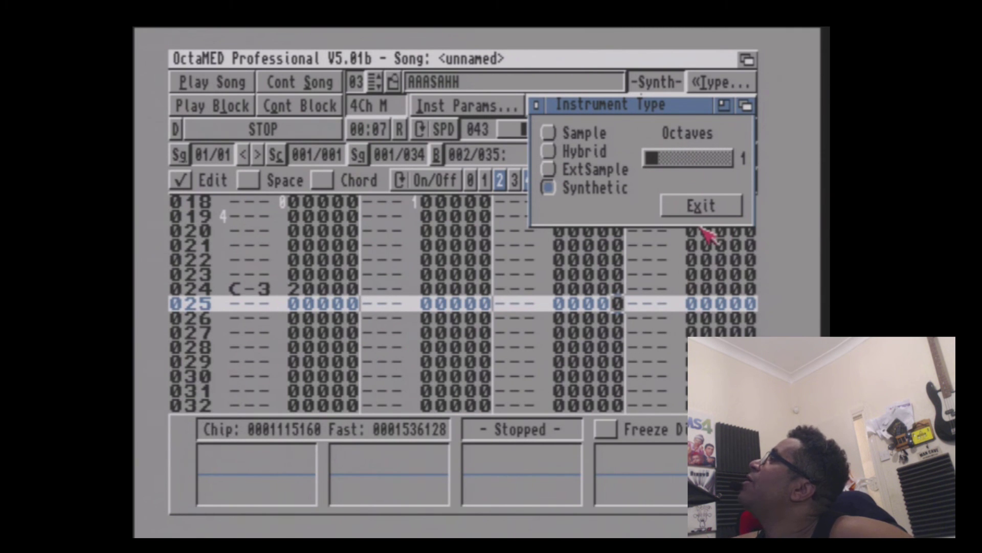
Exit the Instrument Type dialog, leaving AAASAHH marked Synth in the tracker.
left_click(702, 207)
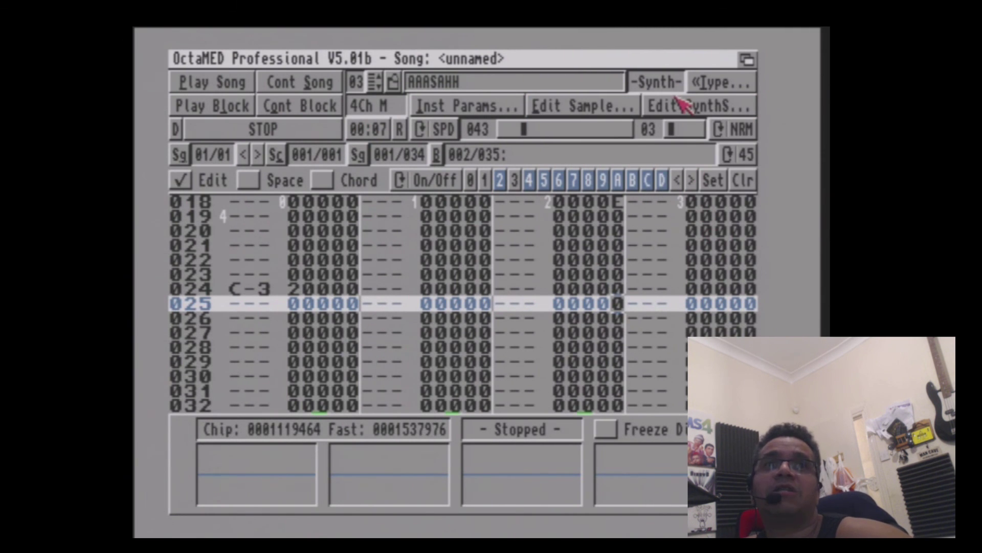